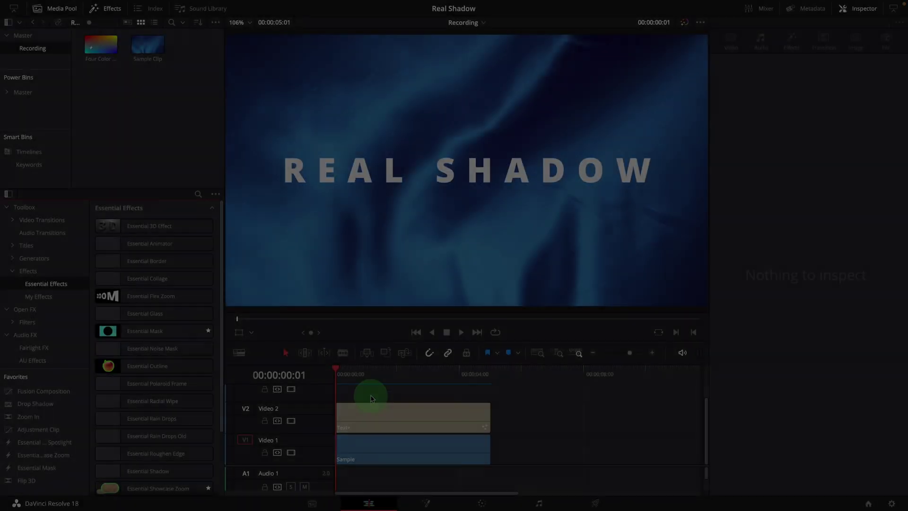
Play the timeline, then select the Text+ title clip and park the playhead at 00:00:01:03
key("space")
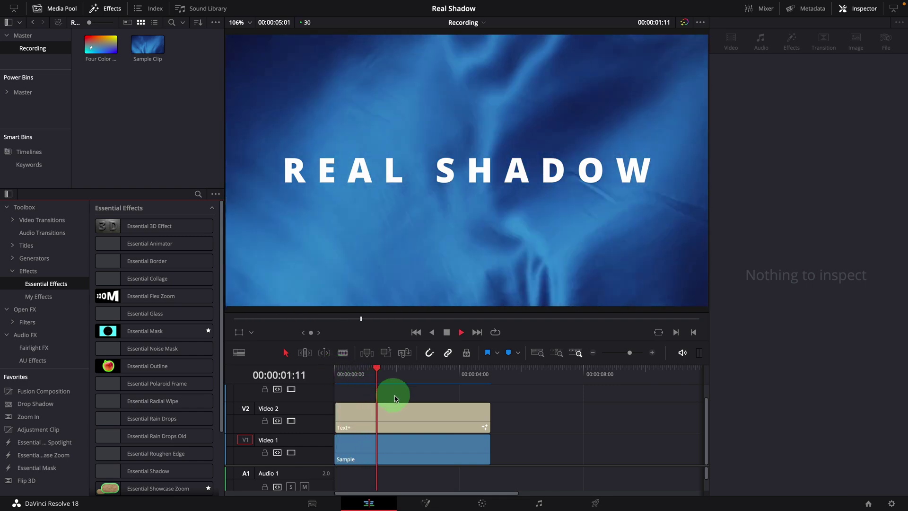
left_click(428, 418)
left_click_drag(389, 372, 369, 372)
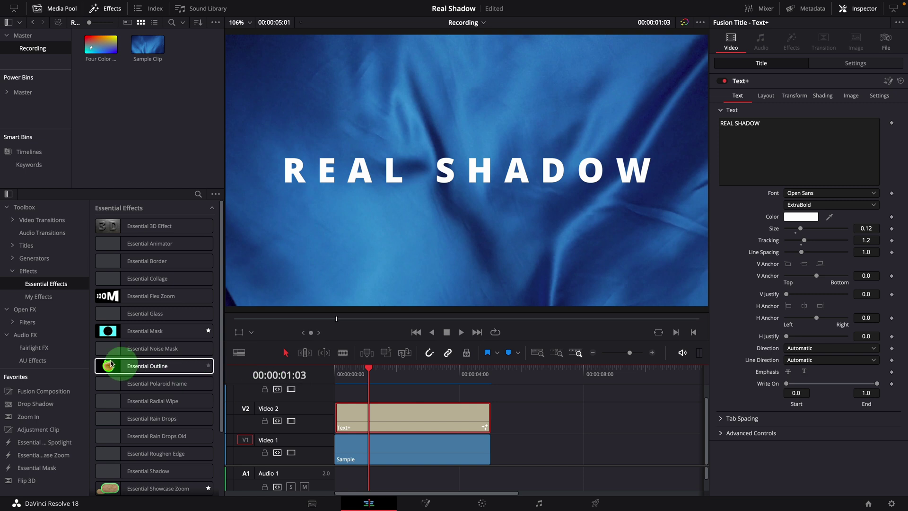
Apply the Resolve FX Drop Shadow filter to the Text+ title clip on Video 2
left_click(27, 322)
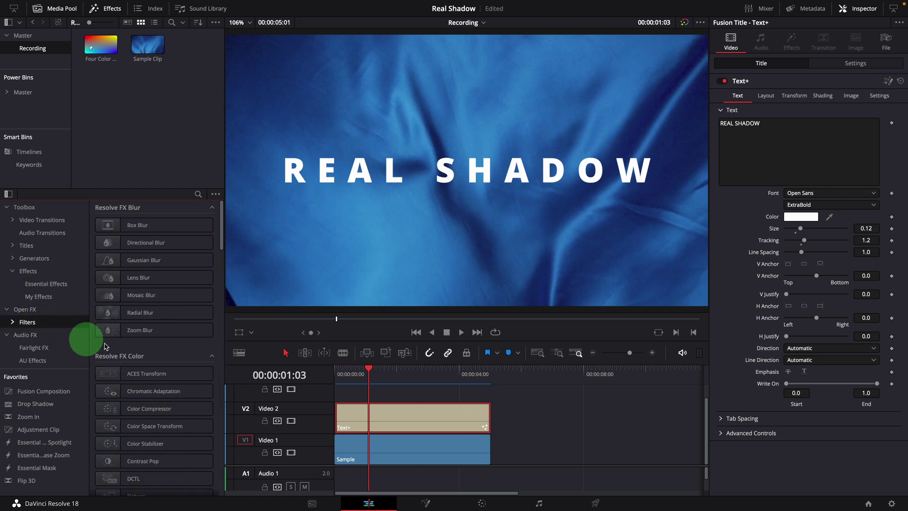
scroll(174, 417, "down", 5)
scroll(175, 411, "down", 5)
scroll(181, 406, "down", 5)
left_click_drag(101, 340, 403, 419)
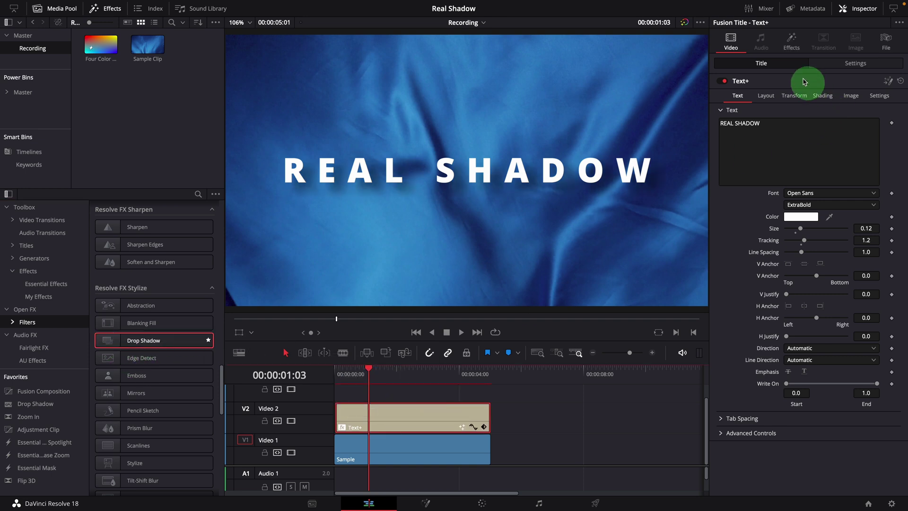
Set the title's drop shadow angle to 90.7 and its distance to 0.200, and play back the result
left_click(792, 41)
left_click_drag(802, 134, 840, 124)
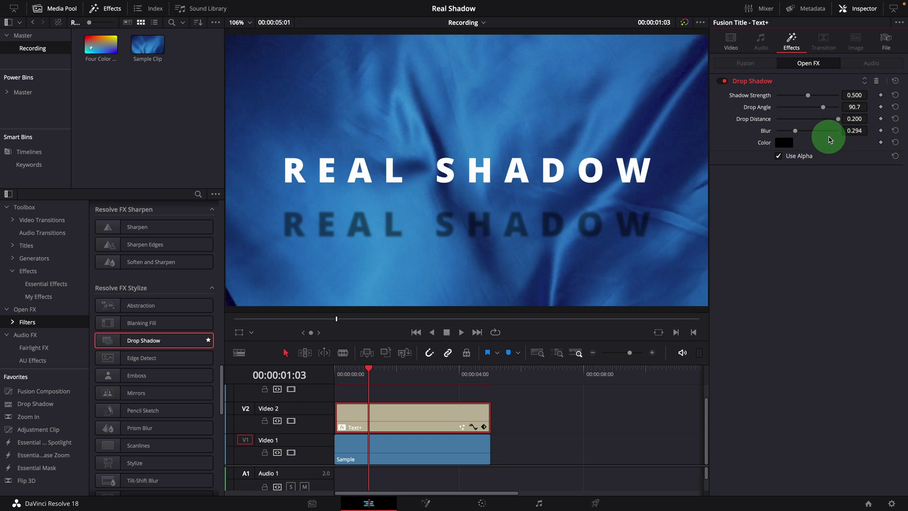
left_click(348, 385)
key("space")
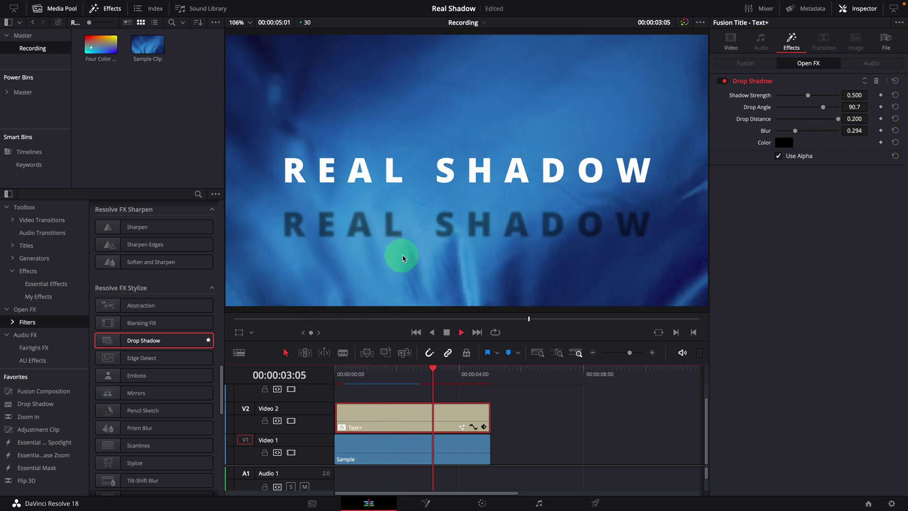
key("space")
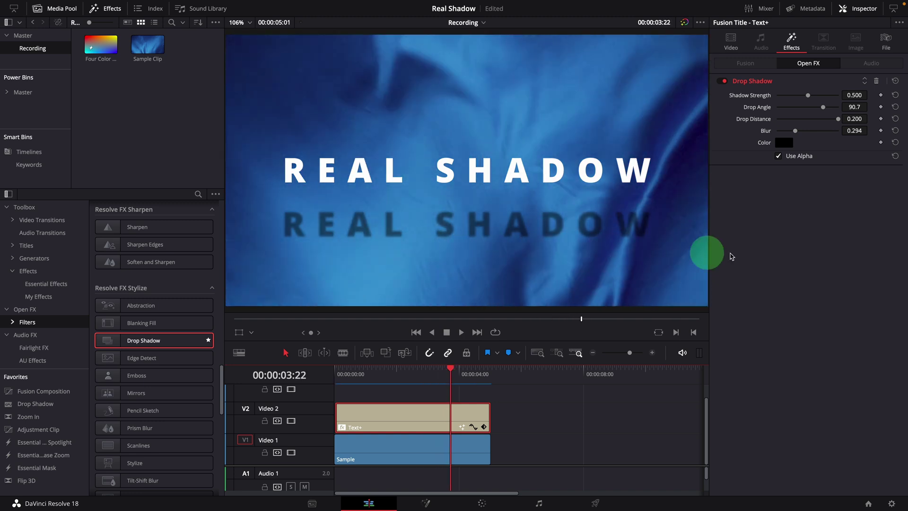
Delete the Drop Shadow effect from the Text+ title clip
left_click(875, 83)
left_click(603, 230)
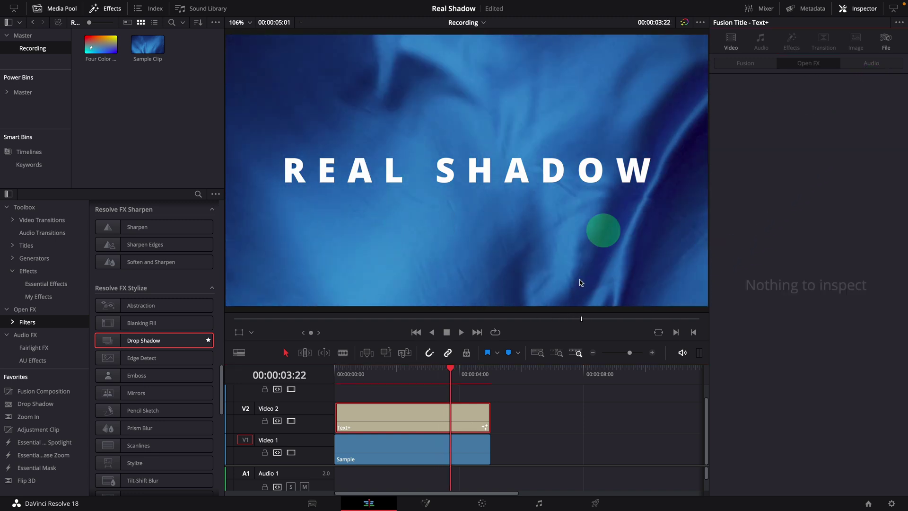
Combine the Text+ and Sample clips into a new Fusion clip and open it on the Fusion page
left_click_drag(407, 397, 471, 449)
right_click(470, 416)
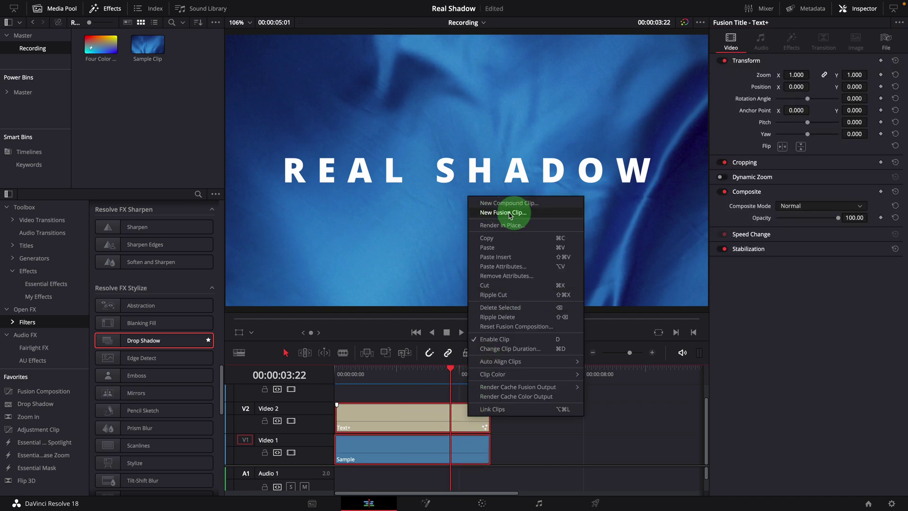
left_click(523, 212)
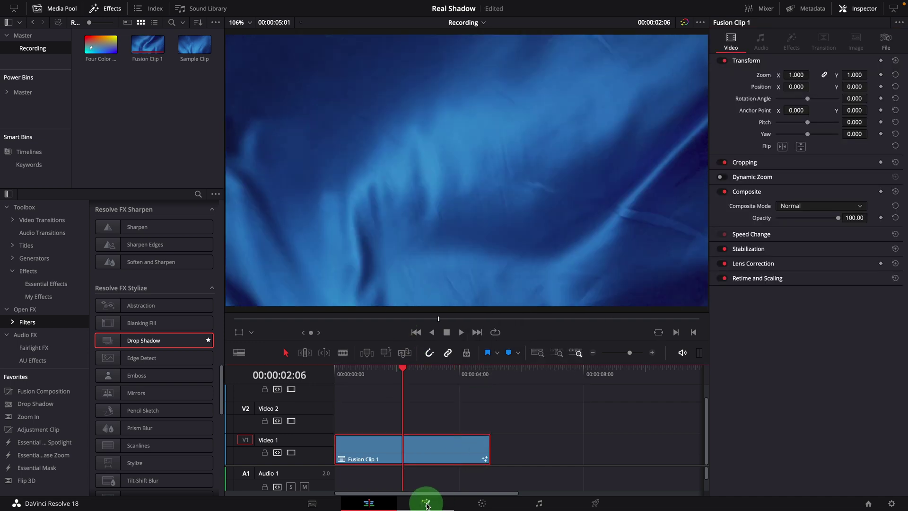
left_click(426, 505)
View the MediaIn1 background and the MediaIn2 title one after the other in the free viewer
left_click_drag(382, 427, 515, 407)
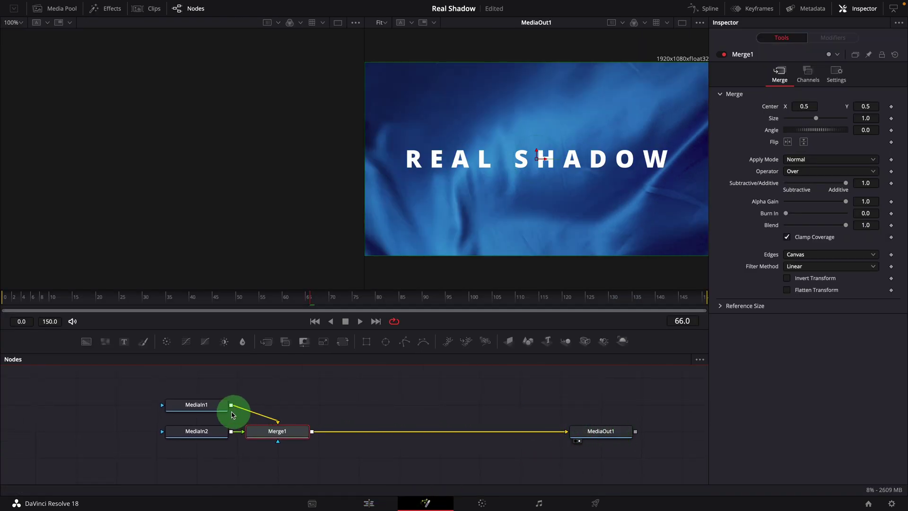
left_click_drag(212, 258, 212, 259)
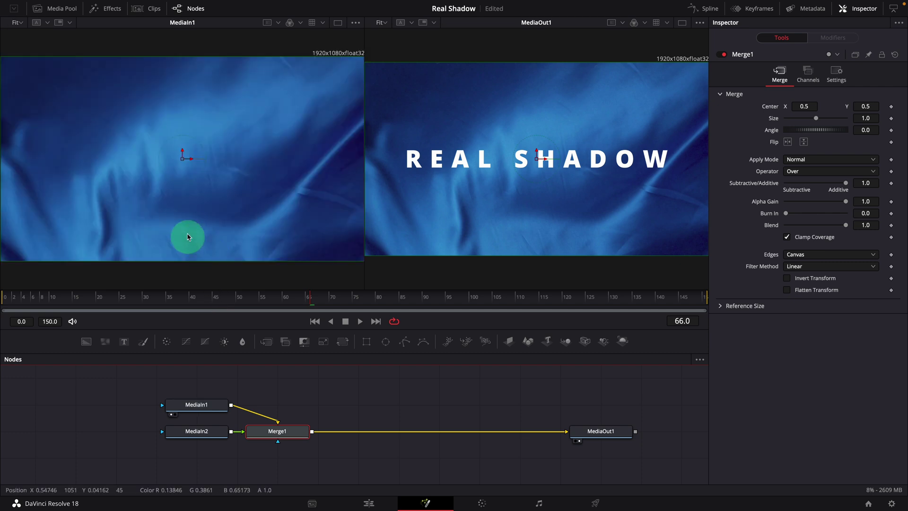
left_click(193, 434)
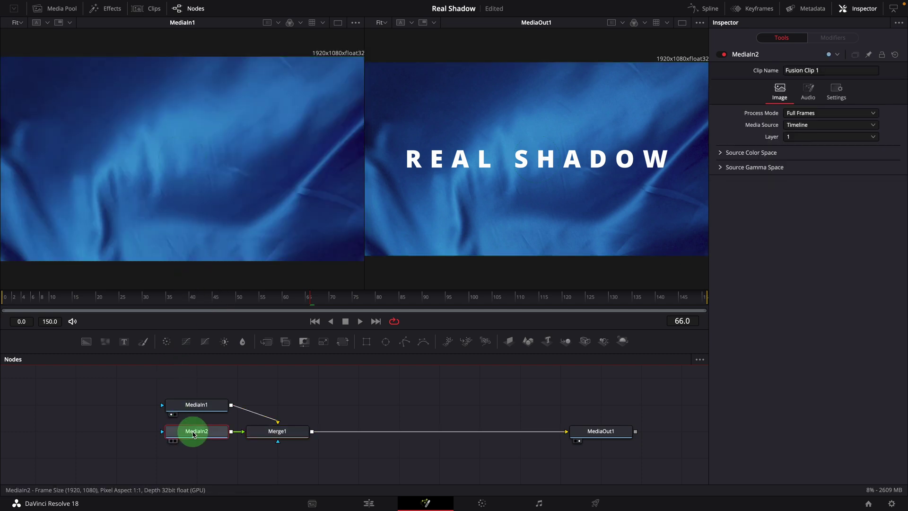
left_click_drag(210, 245, 208, 233)
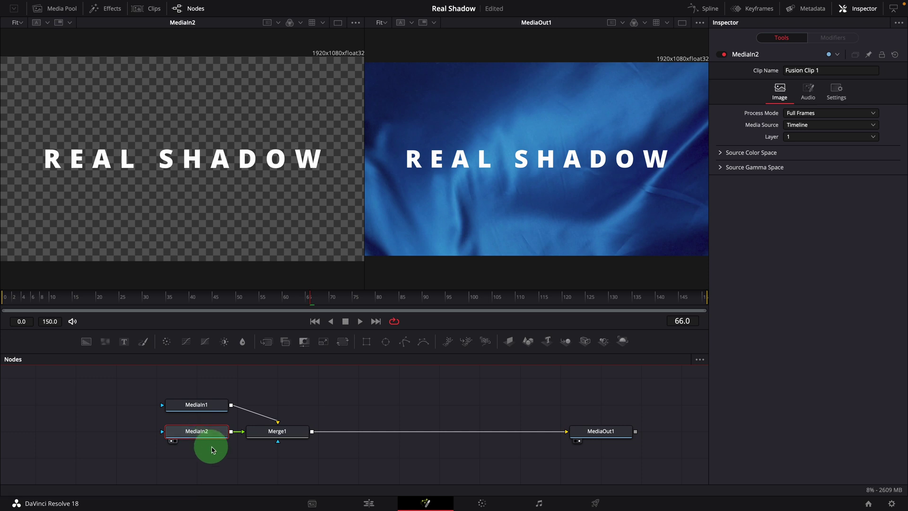
Insert a Shadow (Sh) node between MediaIn2 and Merge1
key("shift+space")
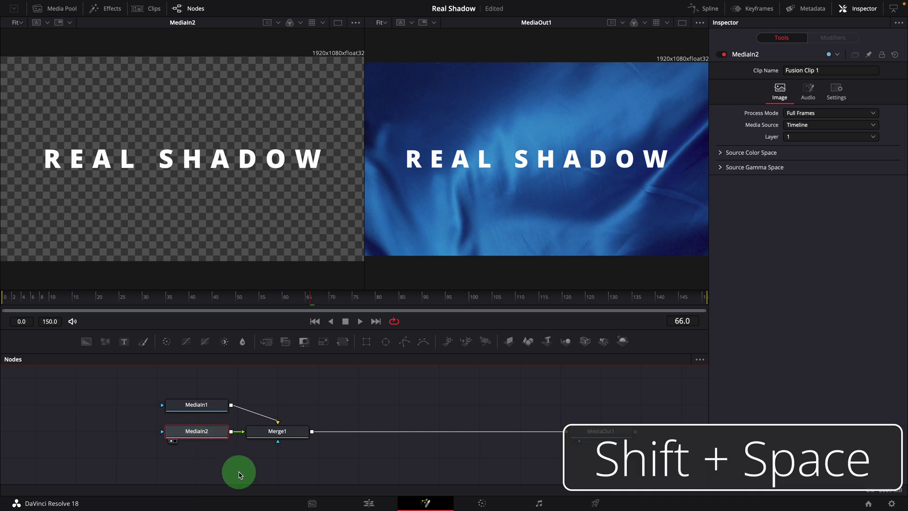
type("shad")
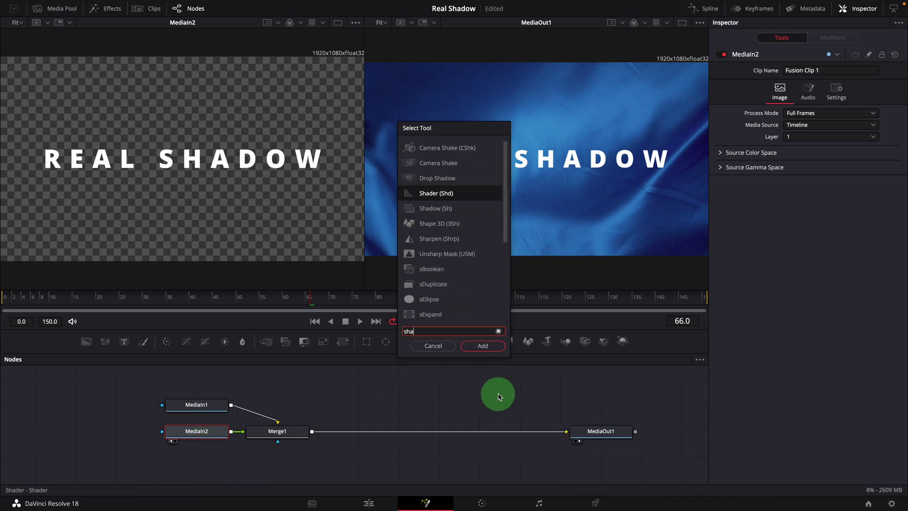
left_click(429, 178)
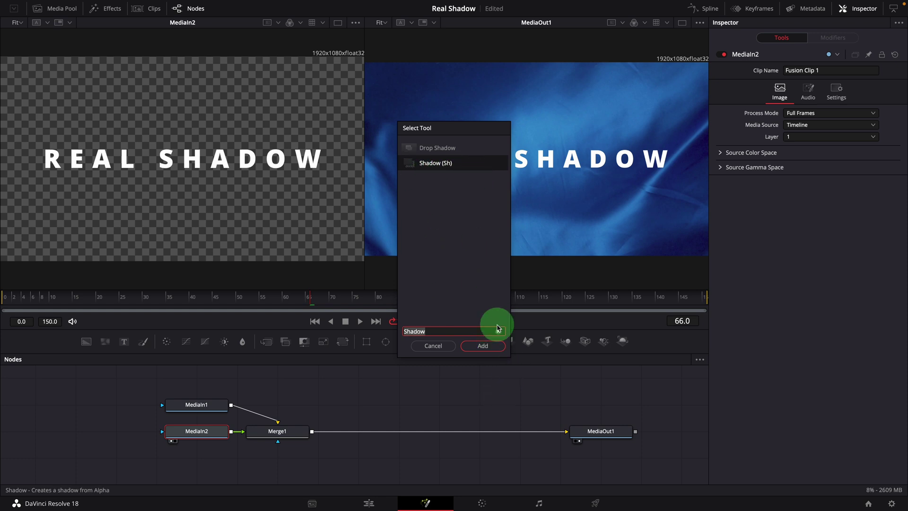
left_click(487, 349)
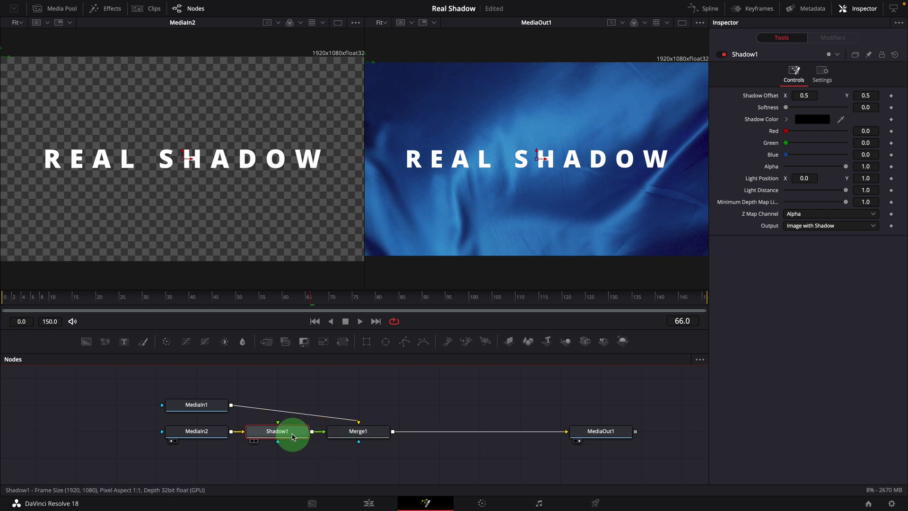
Offset the title's shadow to about X 0.502, Y 0.362 and set its softness to about 0.008
mouse_move(805, 95)
left_mouse_down()
mouse_move(813, 92)
mouse_move(801, 90)
left_mouse_up()
mouse_move(867, 94)
left_mouse_down()
mouse_move(850, 98)
mouse_move(858, 98)
left_mouse_up()
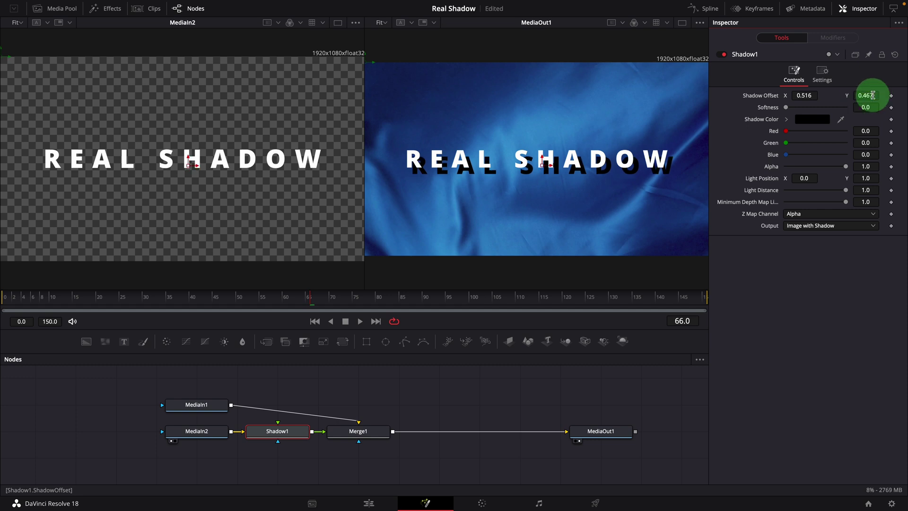
left_click_drag(544, 170, 541, 190)
left_click(620, 228)
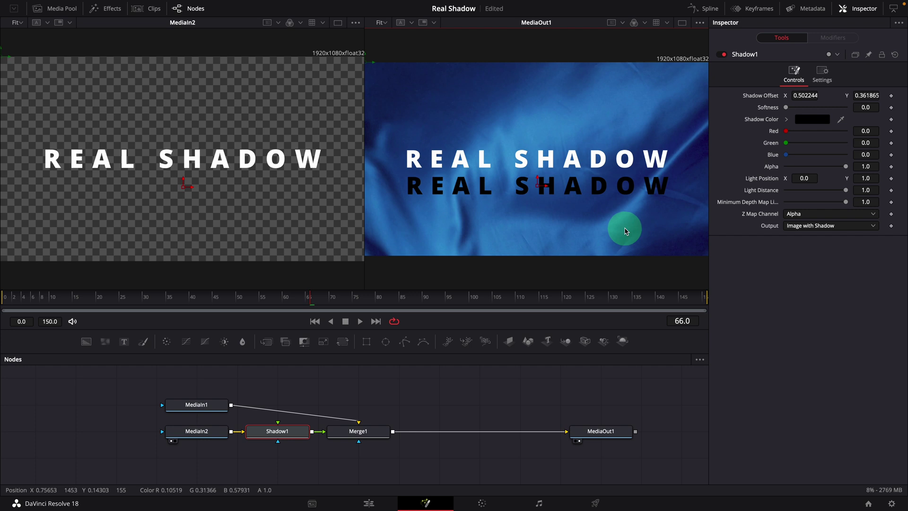
left_click_drag(786, 109, 800, 112)
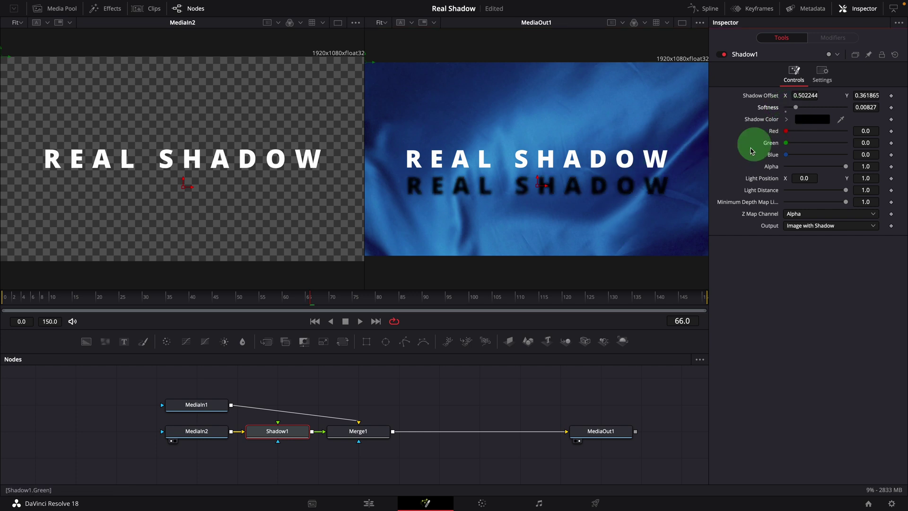
left_click(561, 191)
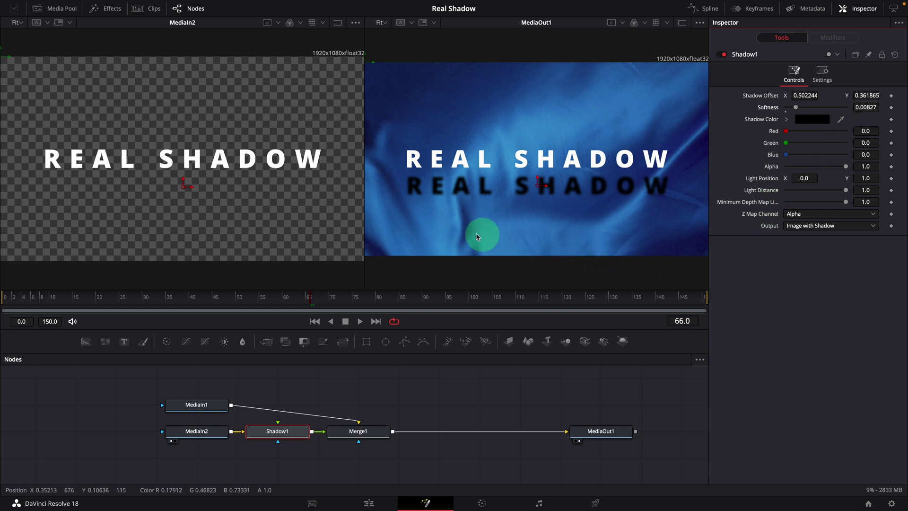
With MediaIn1 in the viewer, sample a dark blue from the fabric as the shadow color and set the shadow's alpha to 0.701
left_click(194, 404)
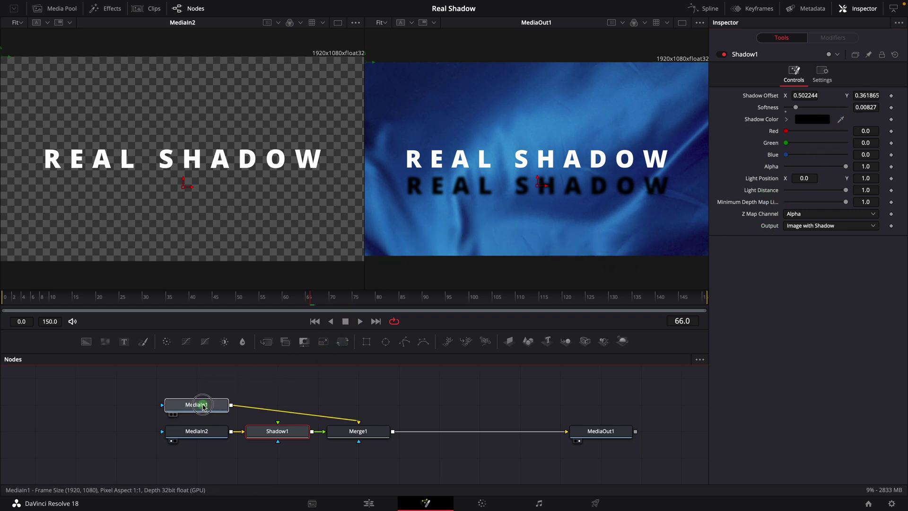
key("1")
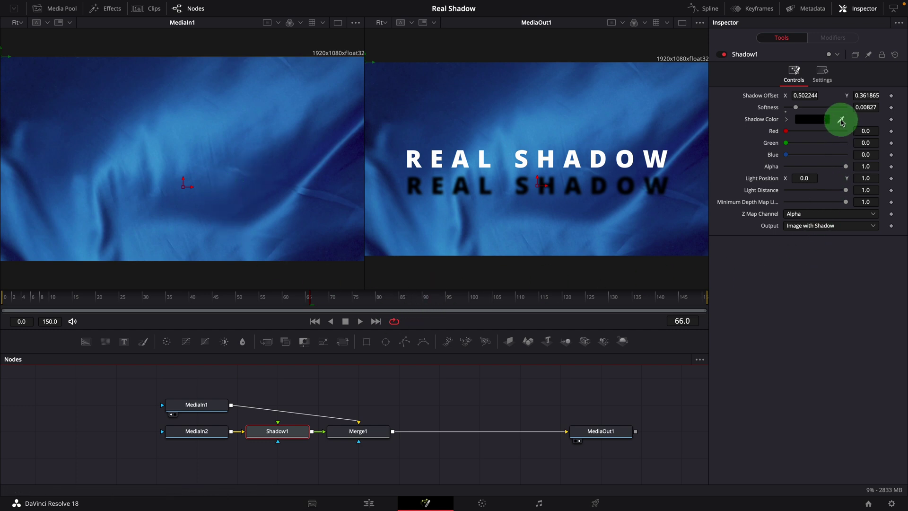
left_click_drag(840, 120, 621, 201)
scroll(620, 201, "up", 2)
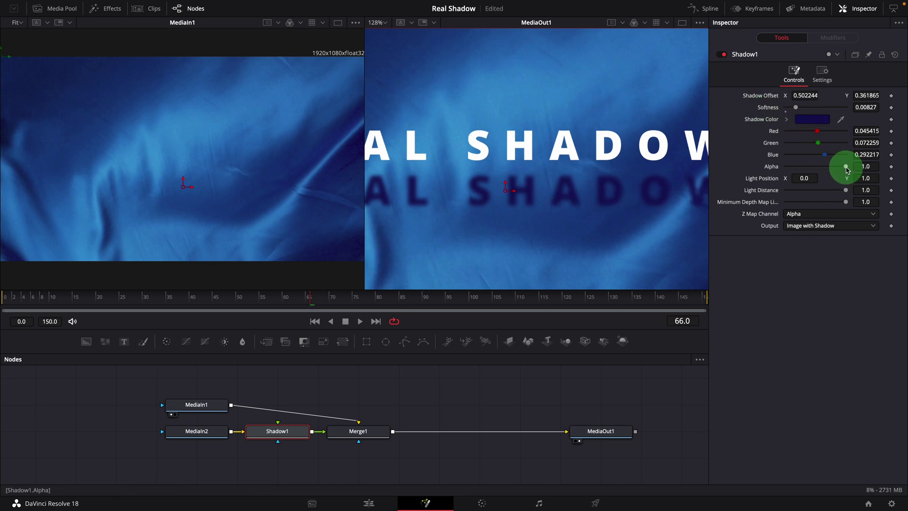
left_click_drag(847, 170, 837, 169)
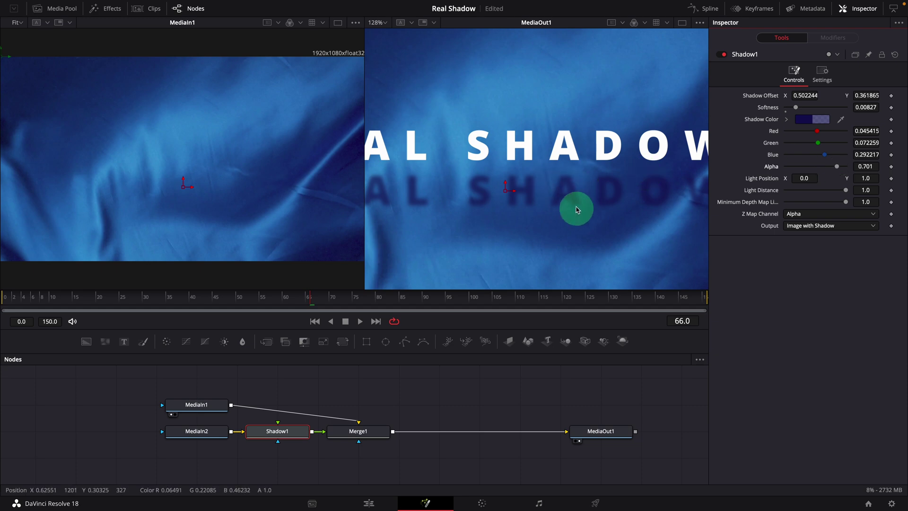
scroll(575, 198, "down", 3)
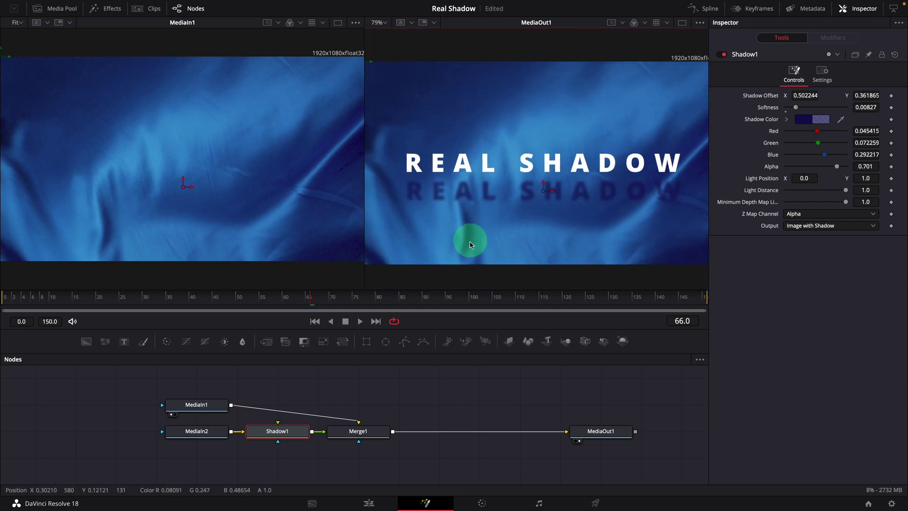
Play the composition to check the colored shadow over the moving fabric, then step back to frame 38
key("space")
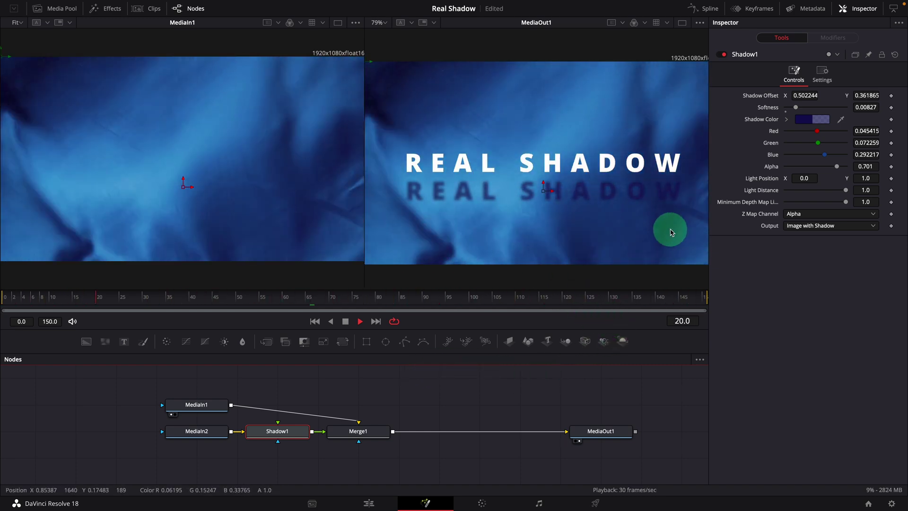
key("space")
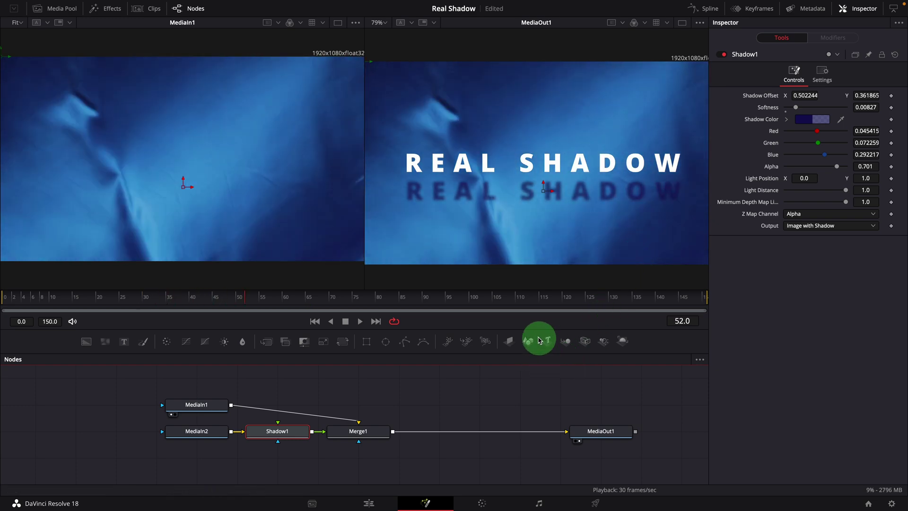
key("Left")
key("Left")
key("Left")
key("Left")
key("Left")
key("Left")
key("Left")
key("Left")
key("Left")
key("Left")
key("Left")
key("Left")
key("Left")
key("Left")
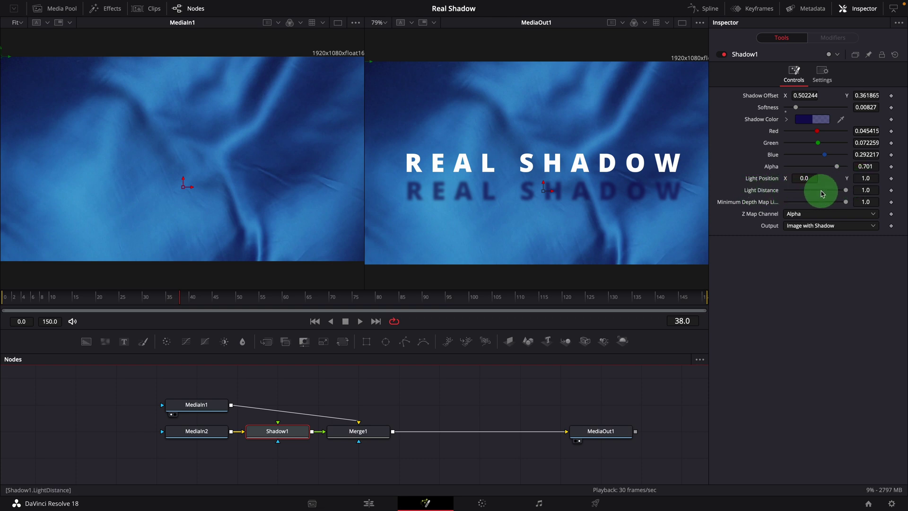
Place the shadow's light at about X 0.125, Y 0.883 and set the light distance to 0.835
left_click(800, 178)
type("0.043")
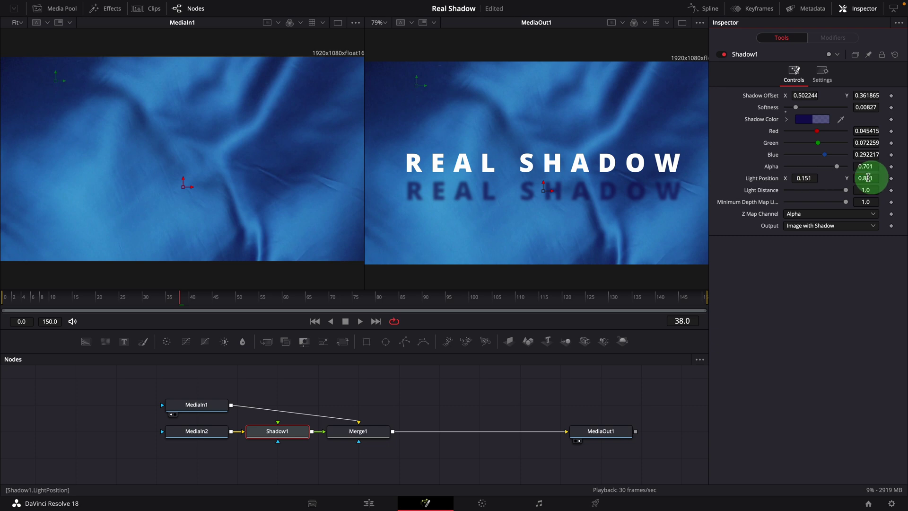
left_click_drag(418, 89, 458, 92)
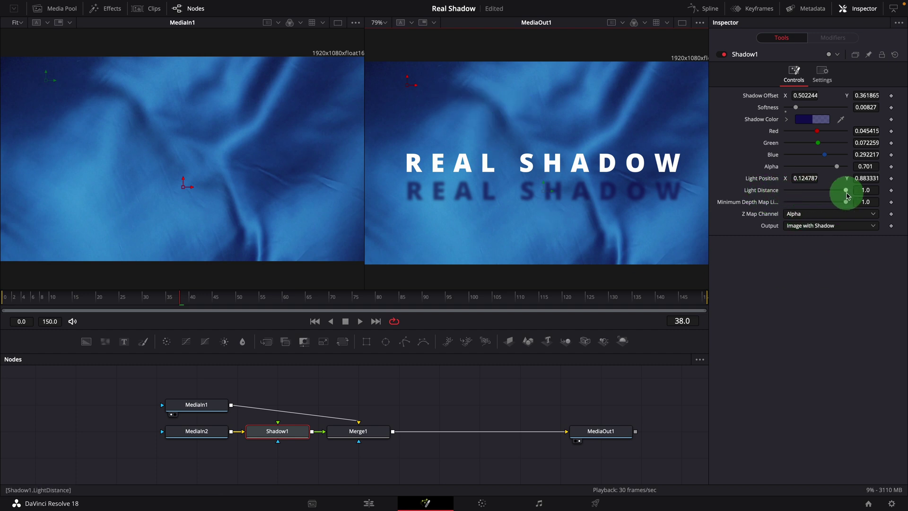
left_click_drag(846, 191, 837, 194)
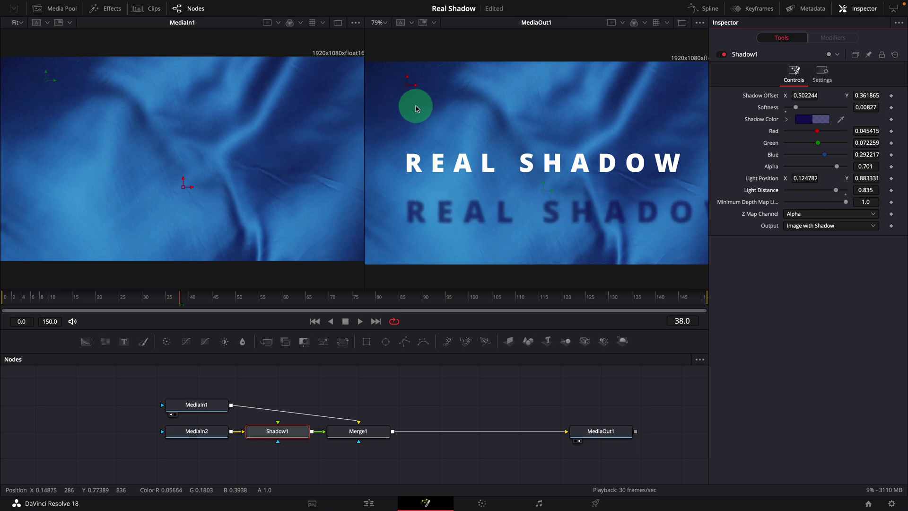
Move the shadow's light to about X 0.063, Y 0.837 and reset the shadow offset to X 0.5, Y 0.5
left_click_drag(407, 91, 385, 94)
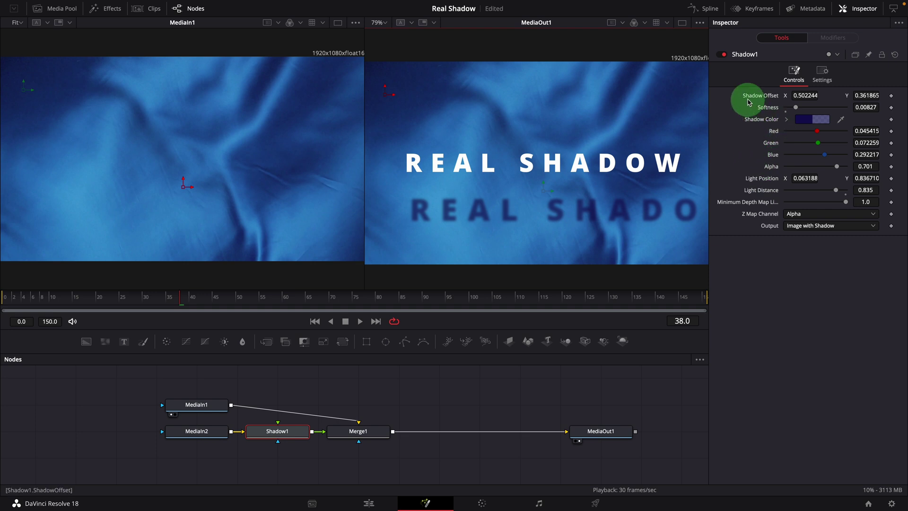
double_click(759, 100)
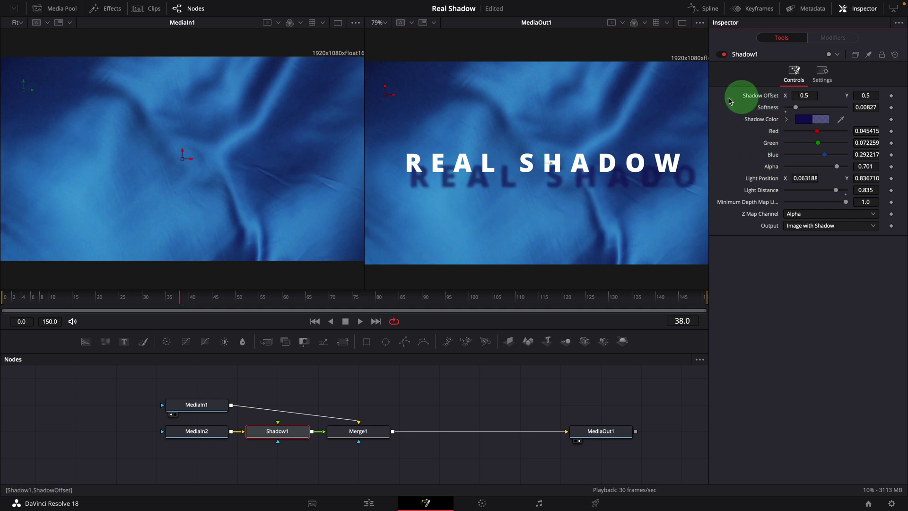
Move the shadow's light to about X 0.481, Y 1.016 and set the light distance to 0.874
left_click_drag(385, 97, 400, 117)
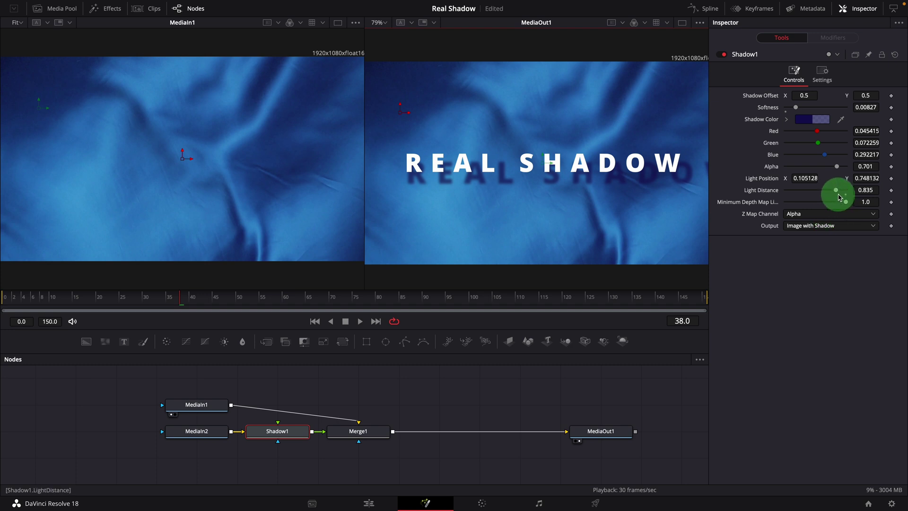
mouse_move(838, 192)
left_mouse_down()
mouse_move(823, 192)
mouse_move(837, 193)
left_mouse_up()
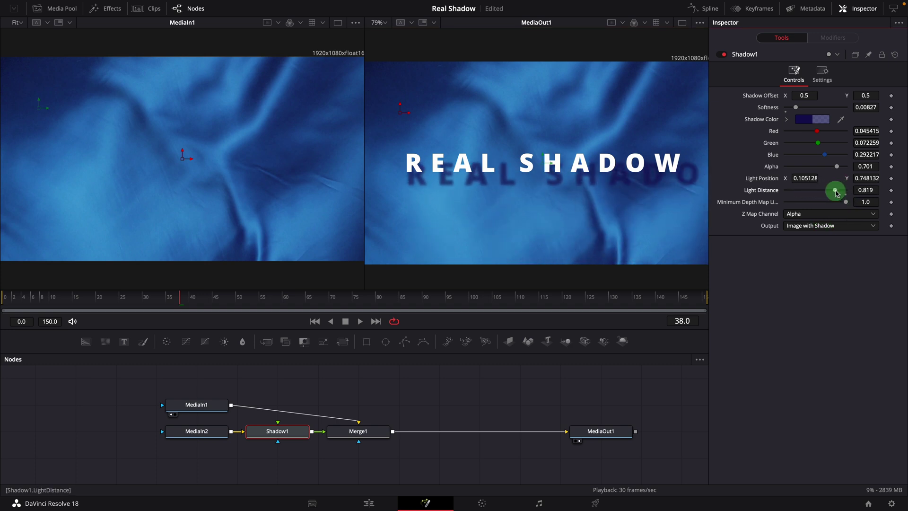
left_click_drag(399, 112, 412, 59)
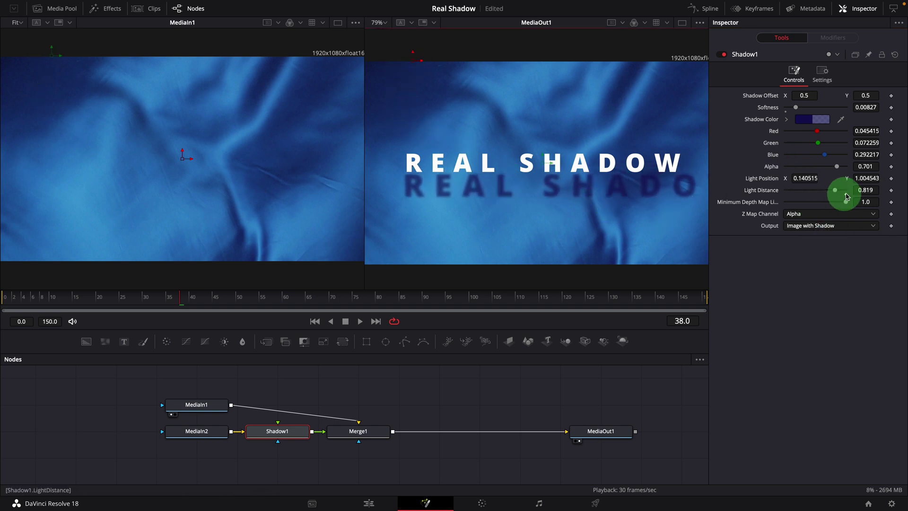
left_click_drag(837, 194, 841, 193)
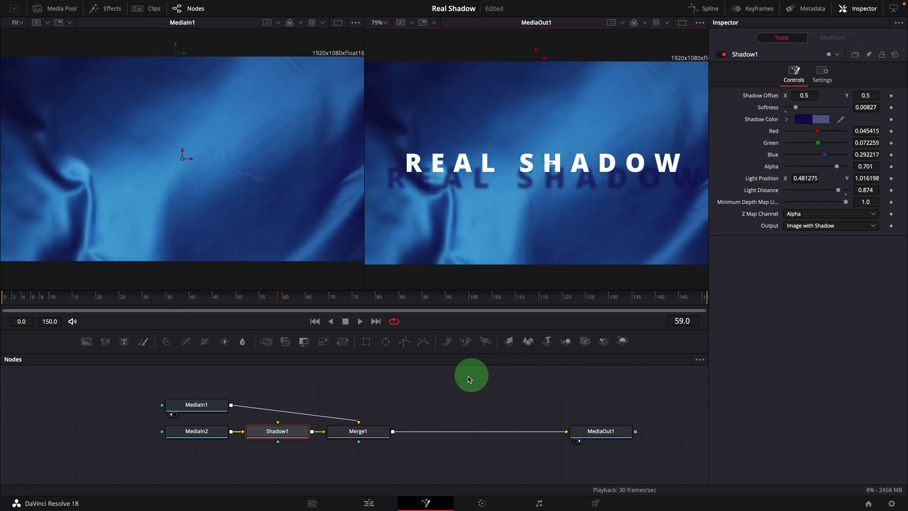
Connect MediaIn1 to Shadow1's depth map input and set the Z map channel to Luma
left_click(282, 436)
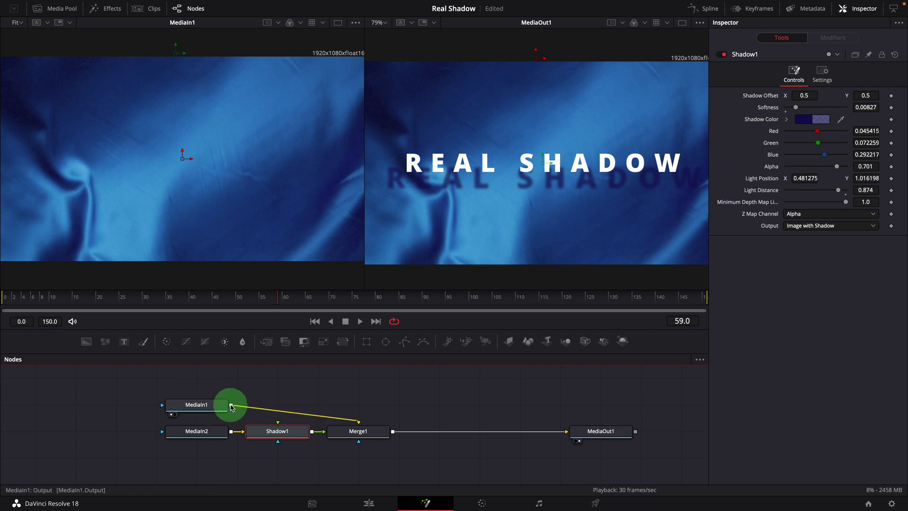
left_click_drag(231, 406, 279, 429)
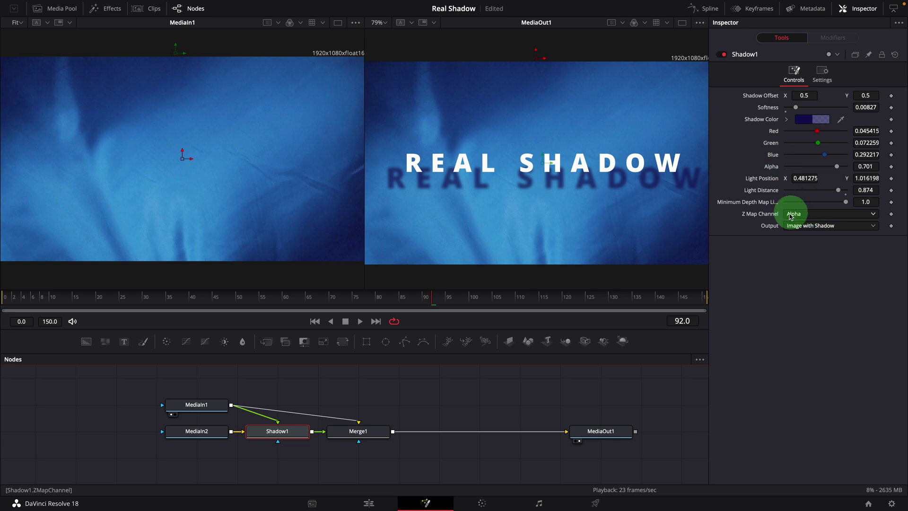
left_click(870, 214)
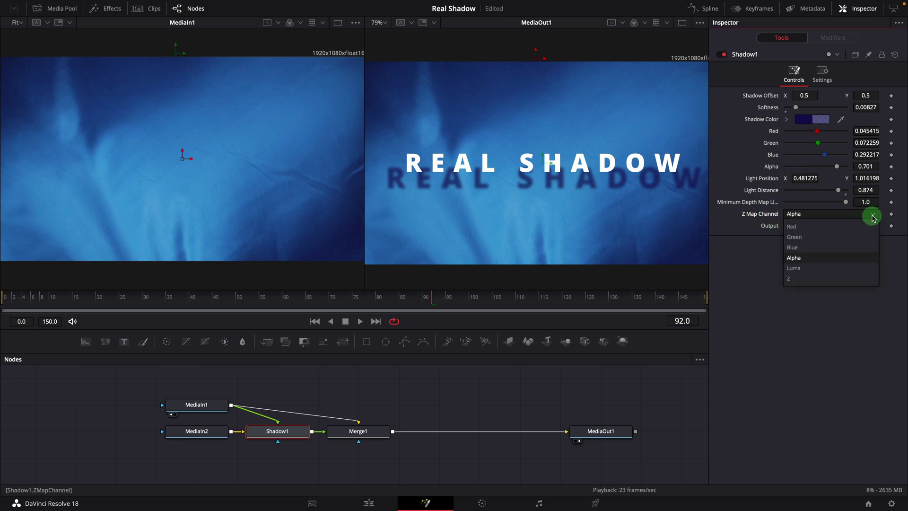
left_click(797, 269)
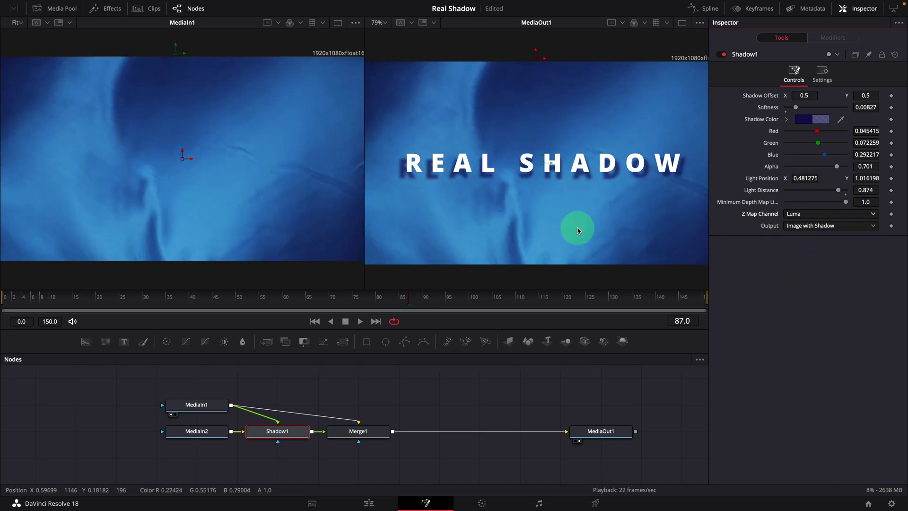
Offset the shadow to about X 0.499, Y 0.381 and play the composition to check it, stopping at frame 53
mouse_move(563, 197)
left_mouse_down()
mouse_move(544, 163)
mouse_move(544, 190)
mouse_move(563, 194)
mouse_move(544, 194)
left_mouse_up()
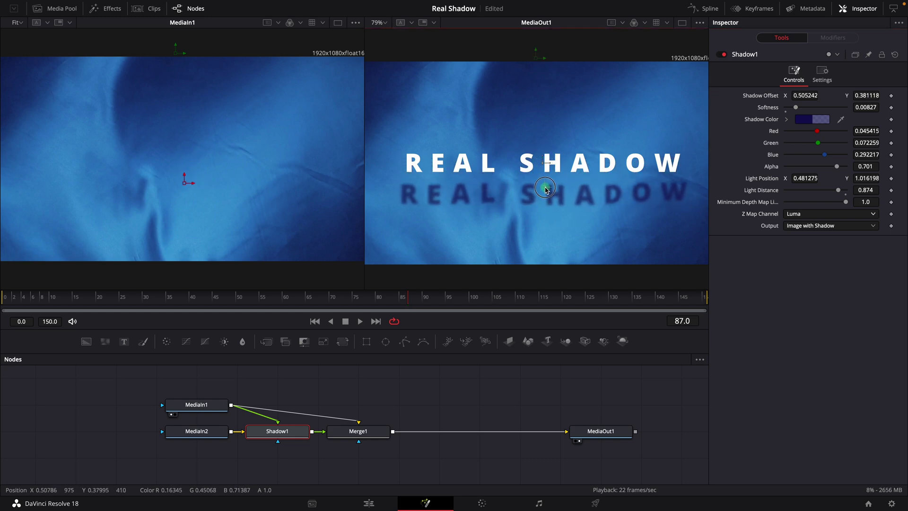
left_click(441, 397)
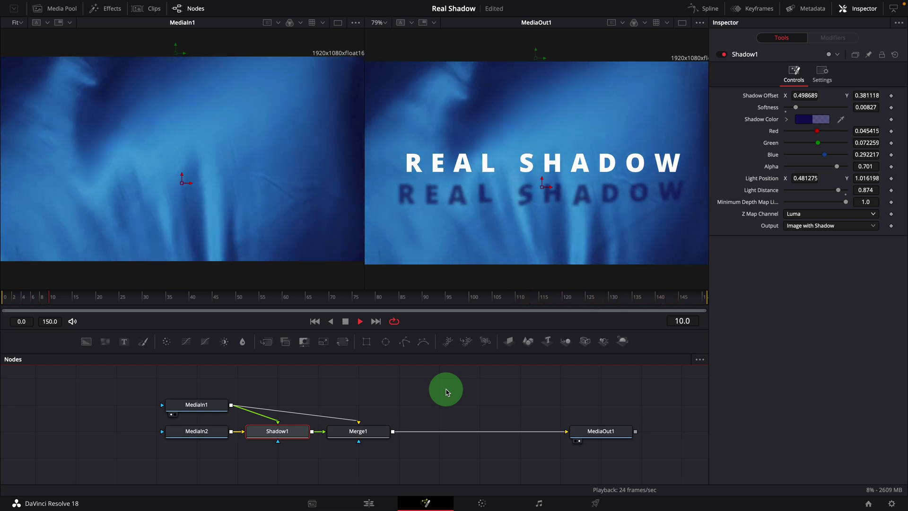
key("space")
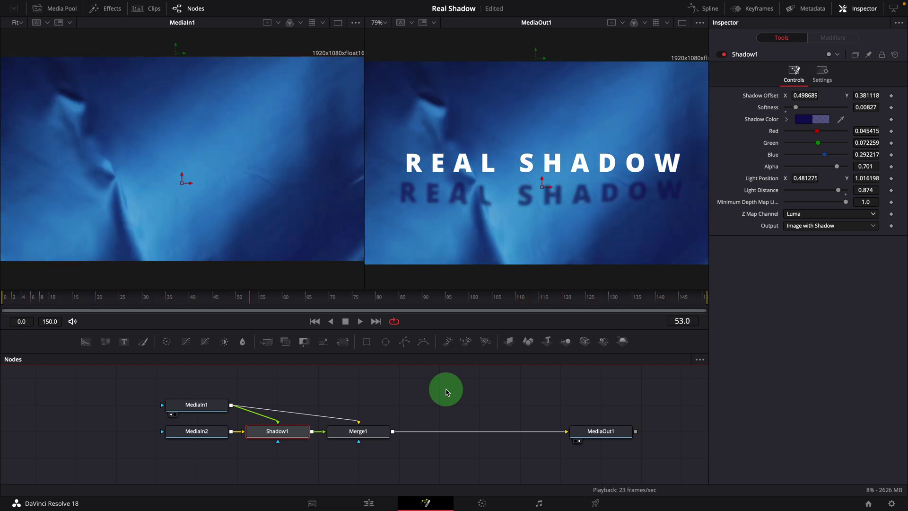
Keep the Luma channel, set the minimum depth map light distance to 0.835, light distance to 0.976, and shadow offset to about X 0.487, Y 0.339
left_click(787, 214)
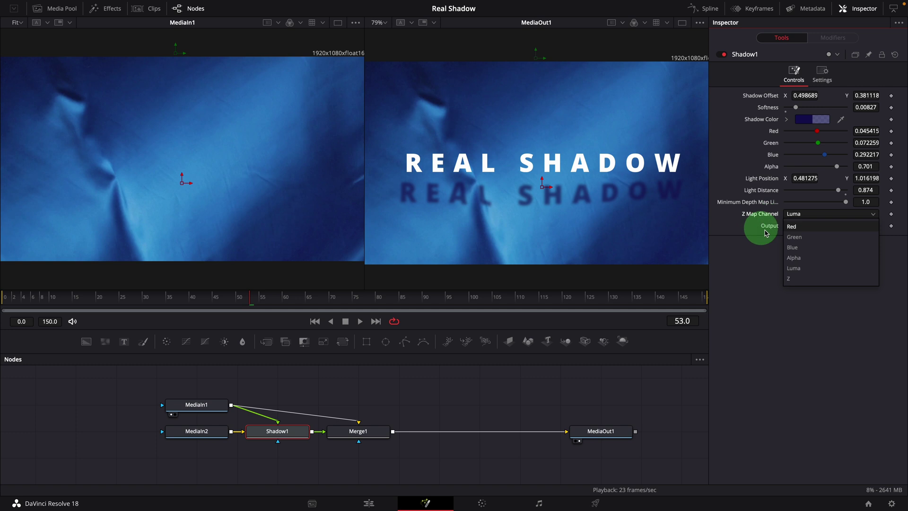
left_click(801, 268)
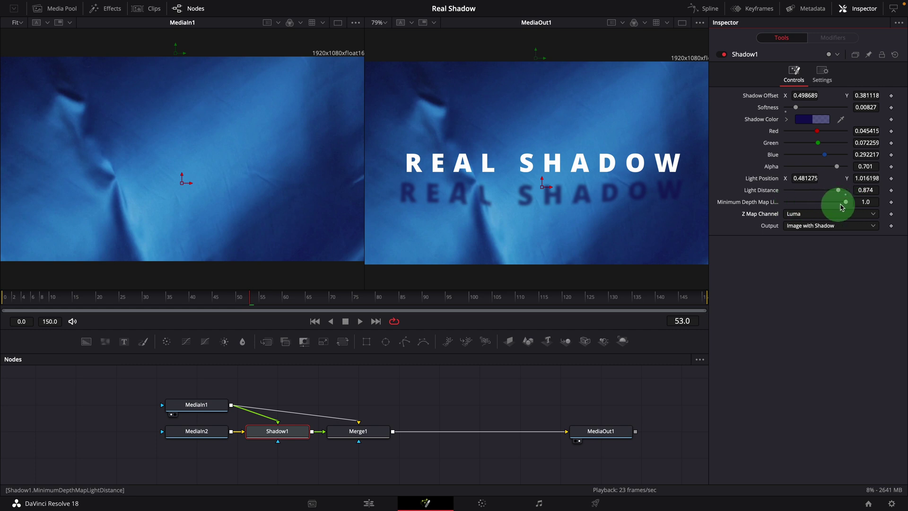
mouse_move(846, 204)
left_mouse_down()
mouse_move(829, 204)
mouse_move(839, 190)
mouse_move(852, 190)
mouse_move(836, 208)
left_mouse_up()
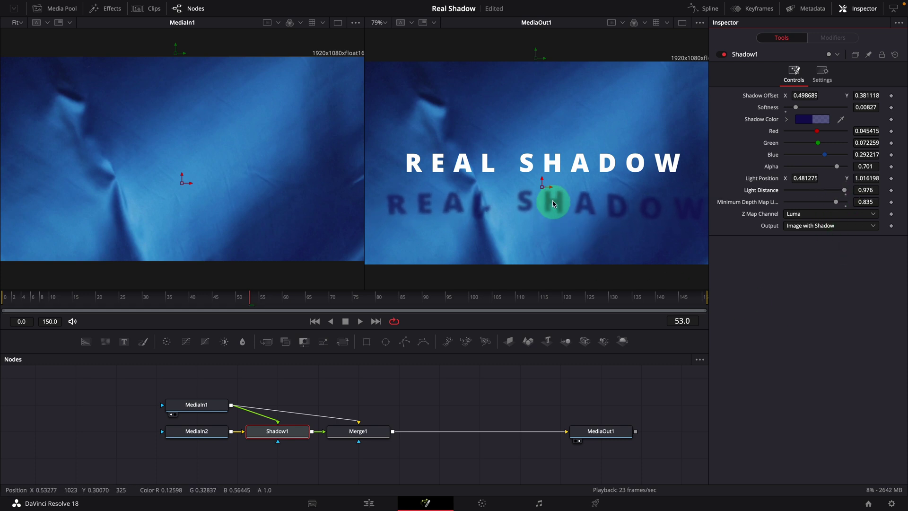
mouse_move(544, 190)
left_mouse_down()
mouse_move(528, 94)
mouse_move(523, 207)
mouse_move(496, 208)
mouse_move(618, 211)
mouse_move(547, 209)
mouse_move(540, 198)
left_mouse_up()
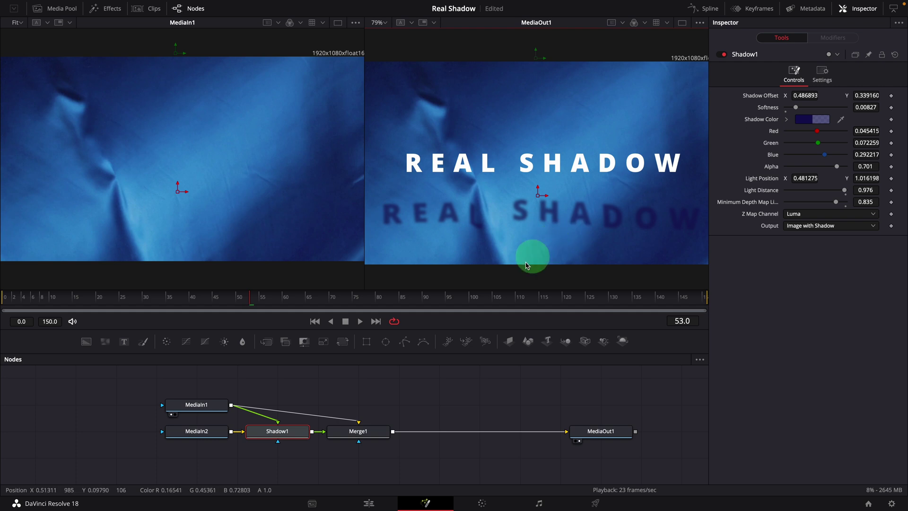
Output the shadow only, move its offset to about X 0.496, Y 0.5, and play the composition to check the result
left_click(867, 226)
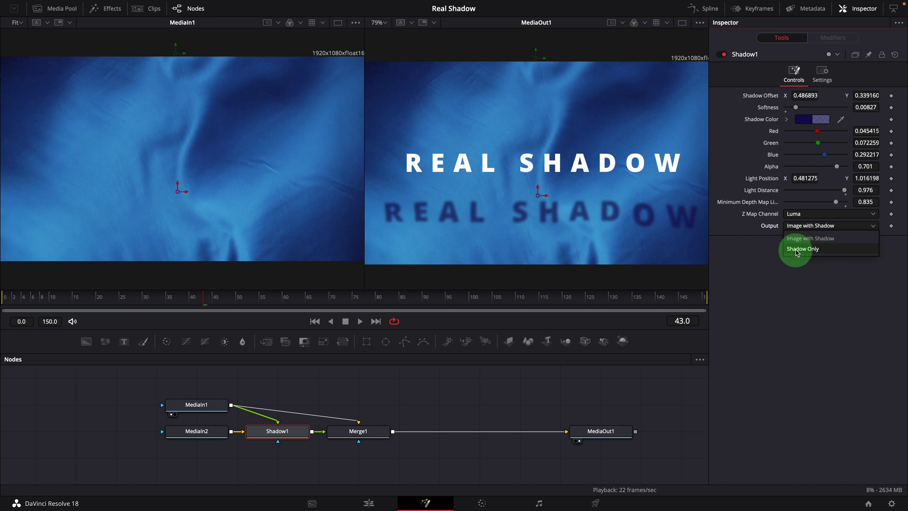
left_click(801, 249)
left_click_drag(538, 195, 541, 162)
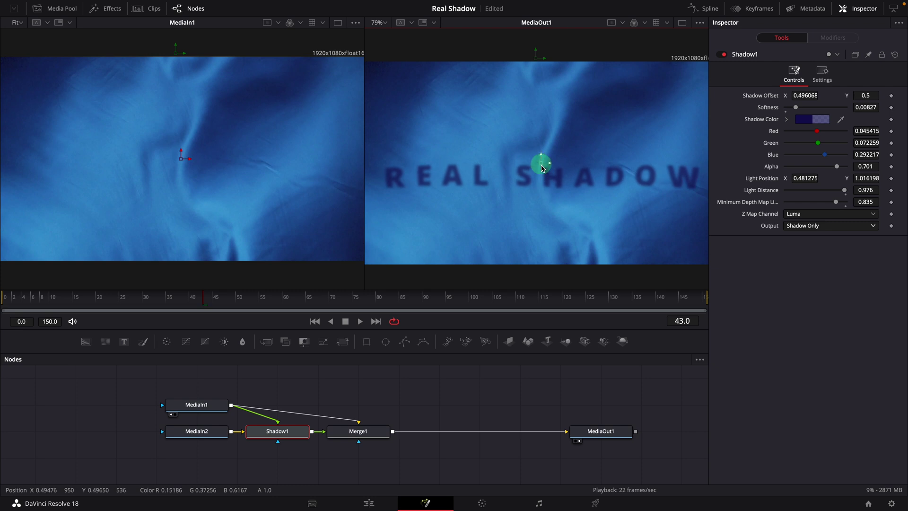
left_click(360, 322)
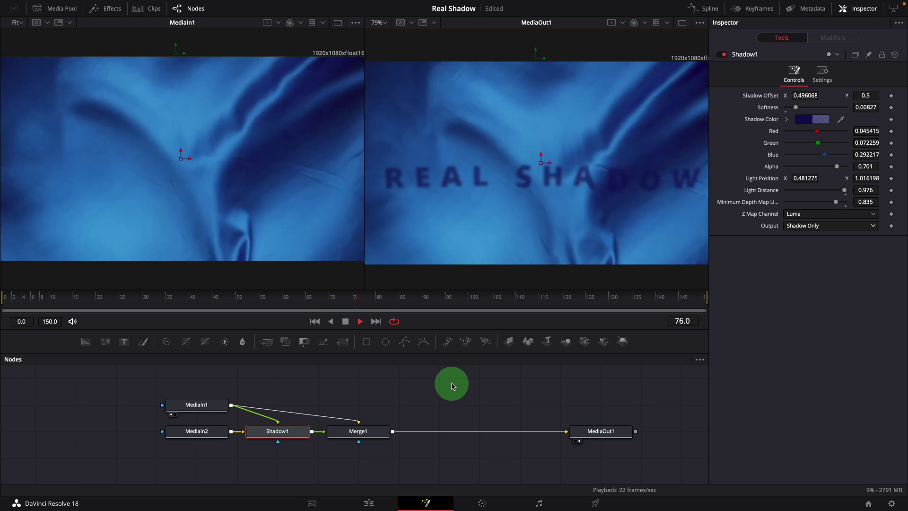
key("space")
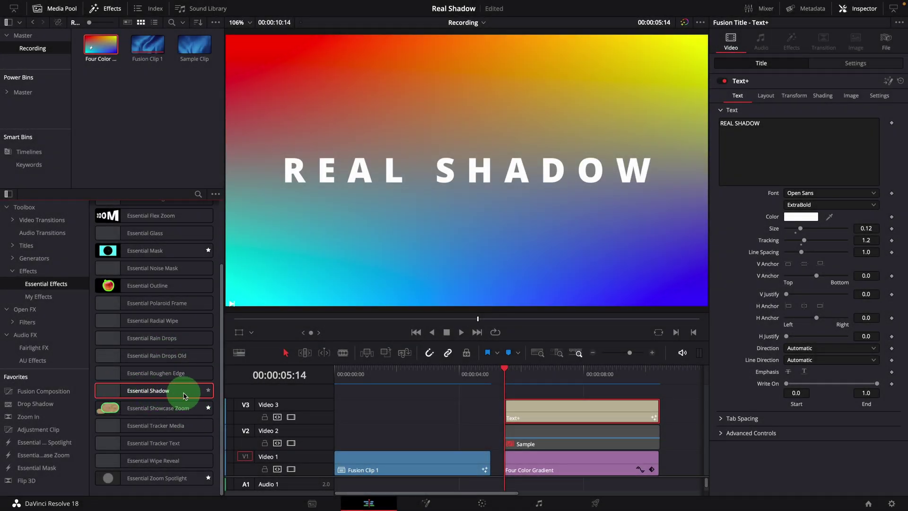
On the Edit page, apply the Essential Shadow effect to the Text+ title on Video 3 and show its effect settings
left_click_drag(155, 394, 580, 398)
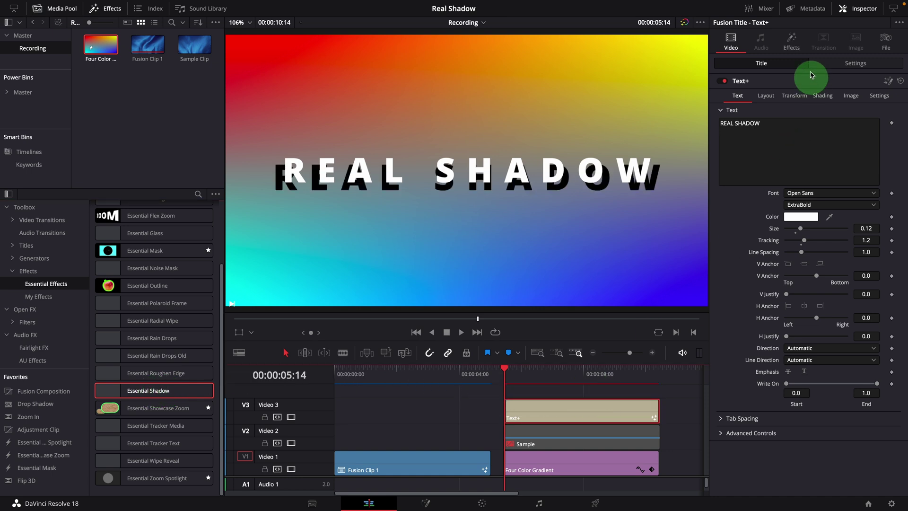
left_click(793, 46)
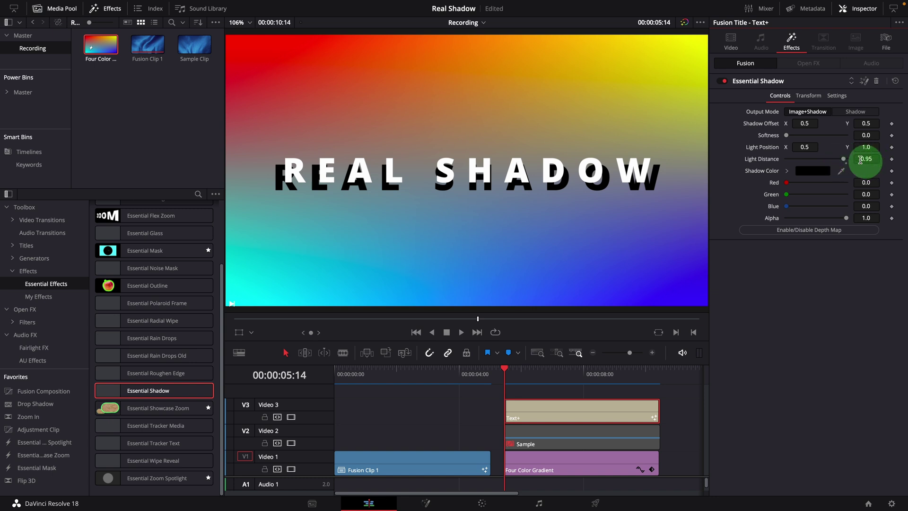
Turn on the viewer's Fusion overlay and place the Essential Shadow light at about X 0.217, Y 0.895
mouse_move(820, 148)
left_mouse_down()
mouse_move(854, 150)
mouse_move(726, 138)
mouse_move(837, 148)
mouse_move(827, 146)
left_mouse_up()
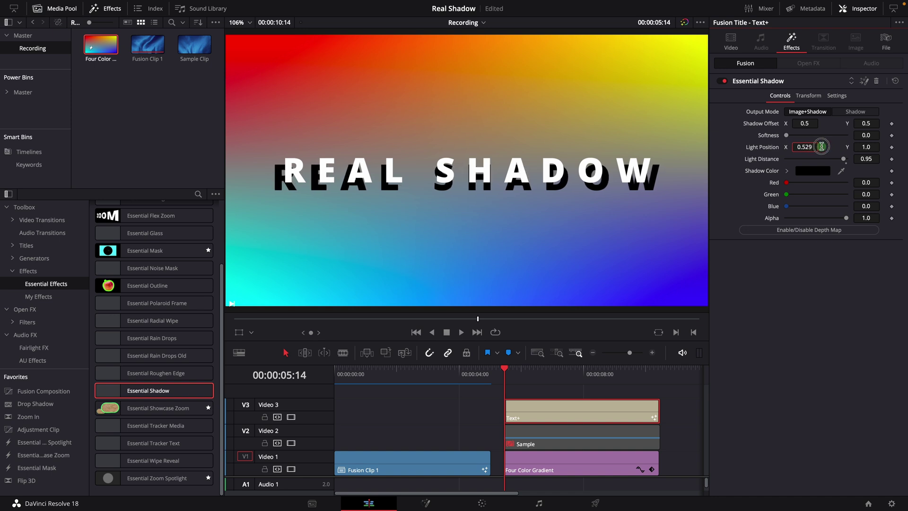
left_click(253, 336)
left_click(273, 397)
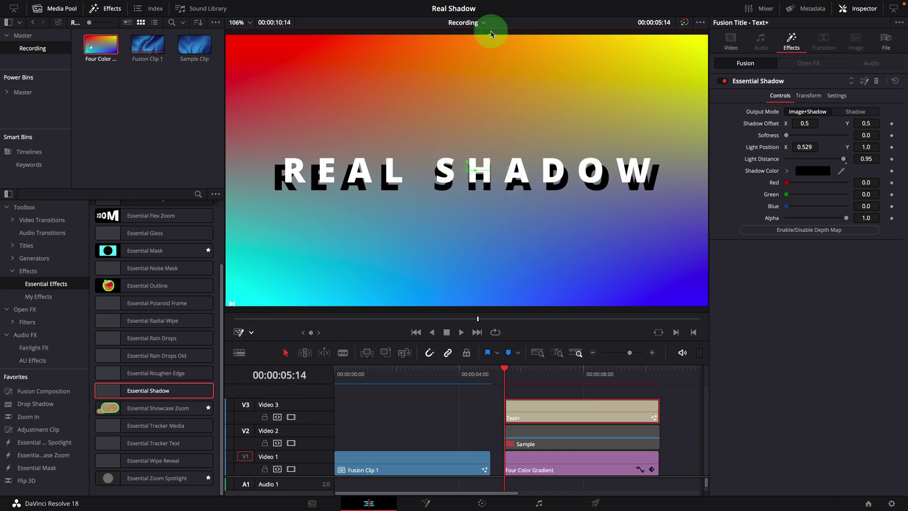
left_click_drag(482, 35, 332, 64)
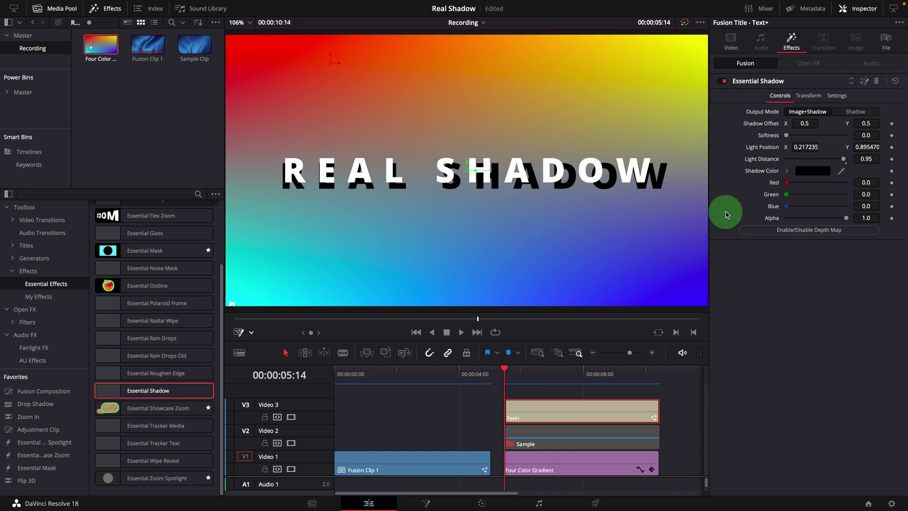
Enable the depth map with the Noise map type and move the shadow offset to about X 0.496, Y 0.322
left_click(816, 232)
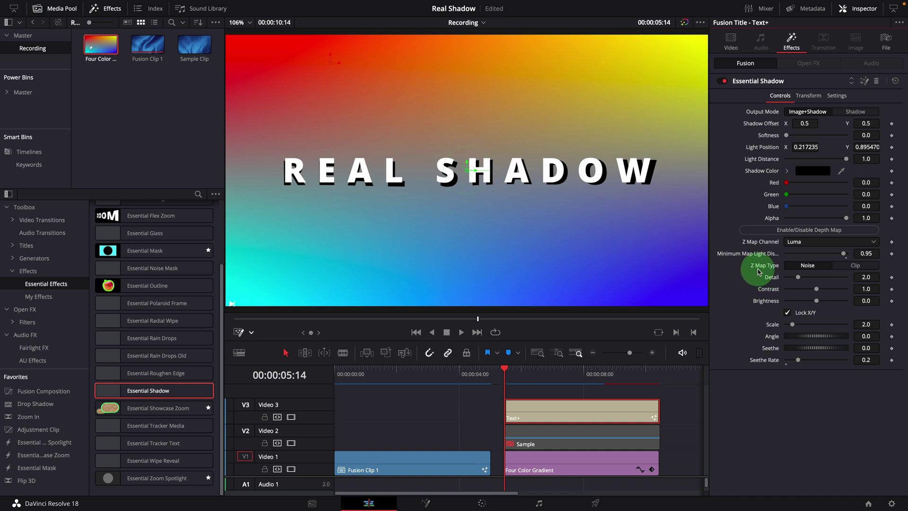
left_click(855, 268)
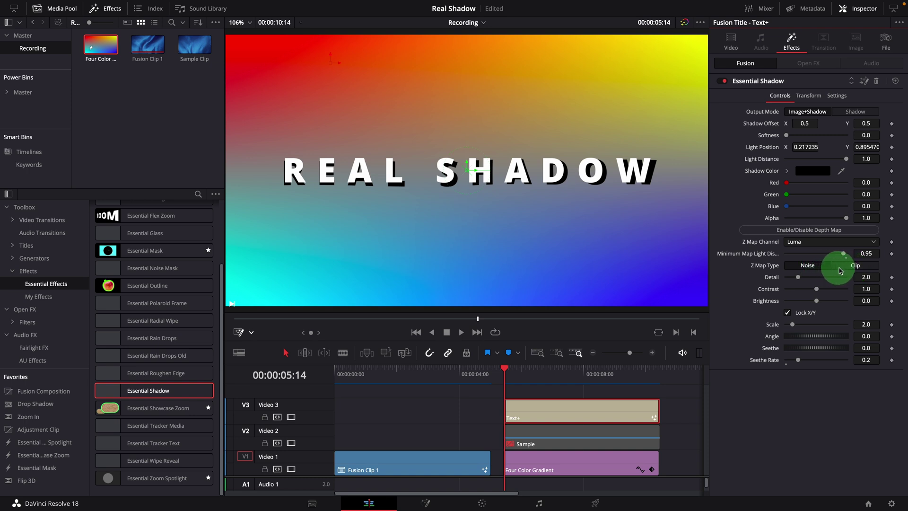
left_click(820, 268)
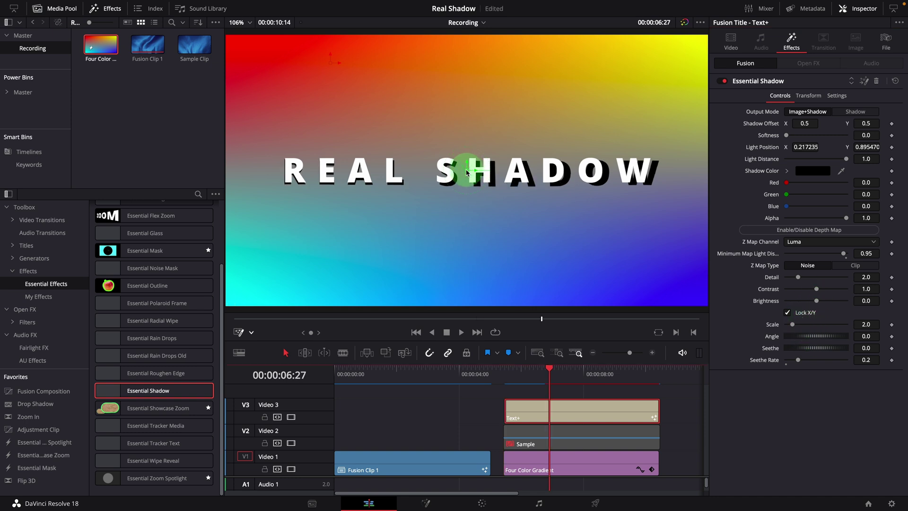
left_click_drag(466, 173, 465, 216)
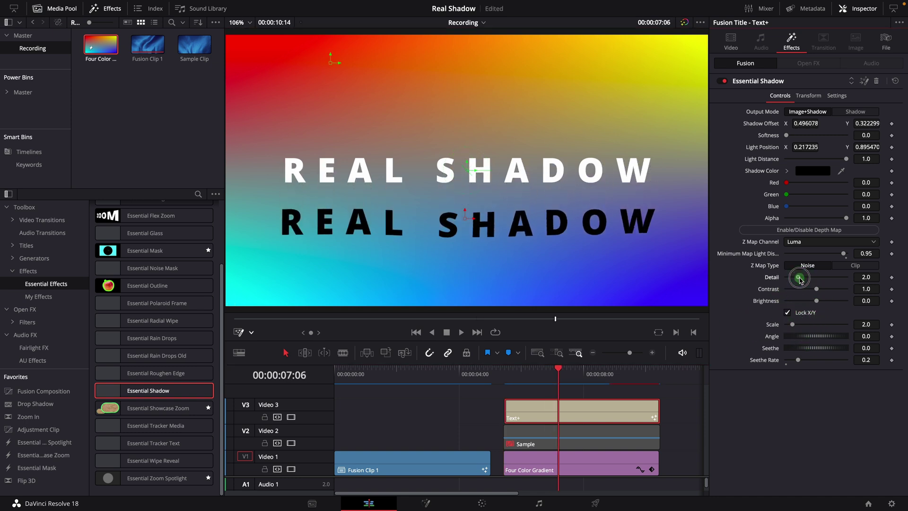
Set the noise map's detail to 10 and contrast to 4.3, unlock X/Y, and set X scale to 1.1 and Y scale to 20
left_click_drag(800, 279, 841, 289)
left_click(788, 313)
left_click_drag(794, 341, 863, 339)
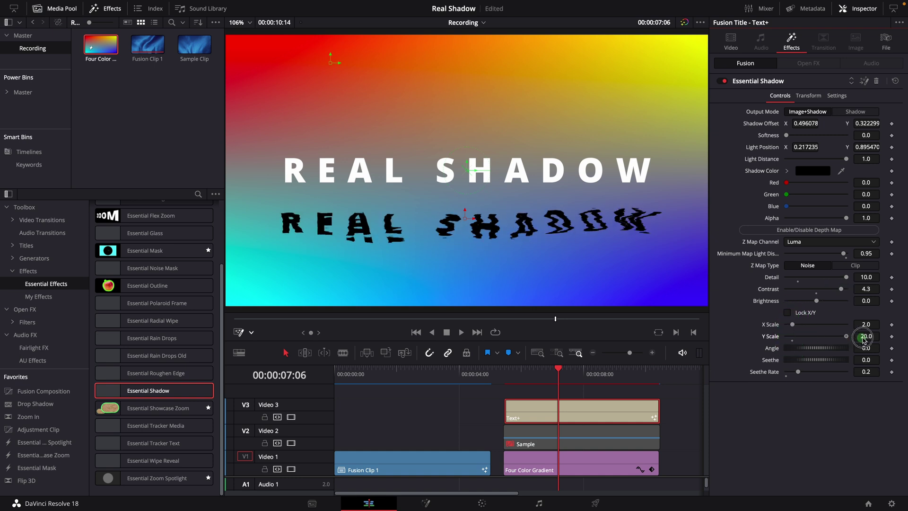
left_click_drag(793, 326, 790, 326)
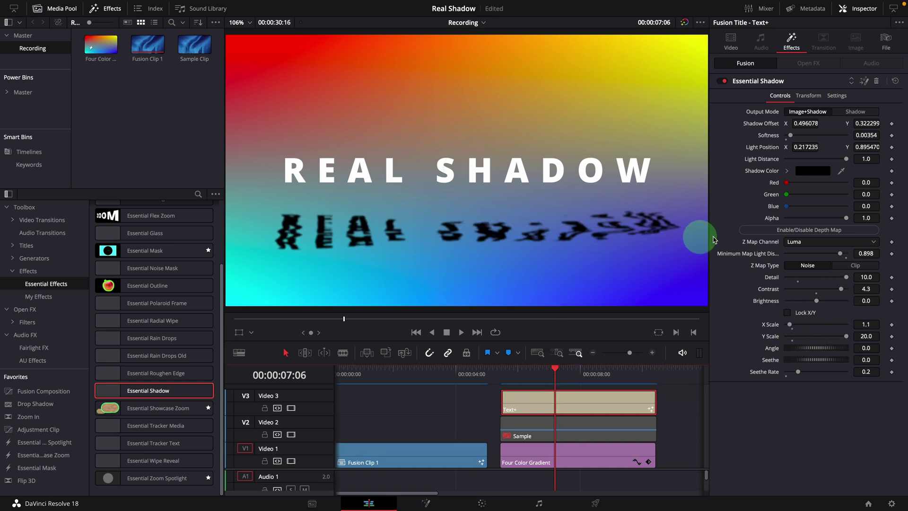
Set the shadow color to white with an alpha of 0.48 and play the timeline from the start of the title
left_click(807, 170)
left_click(793, 169)
left_click(772, 305)
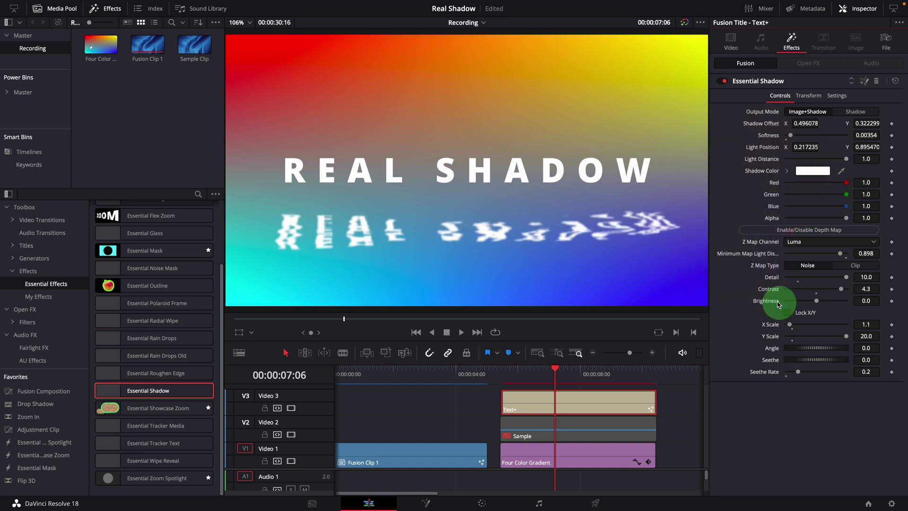
left_click_drag(847, 218, 814, 221)
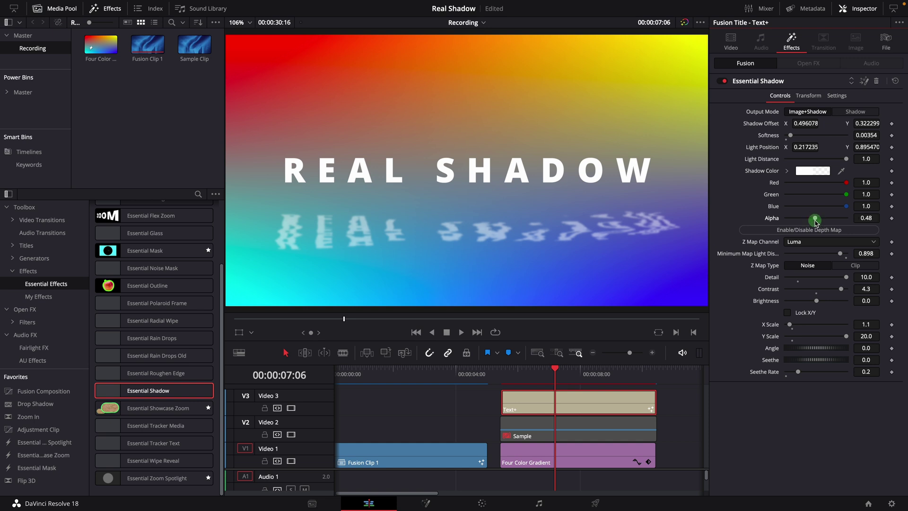
left_click(502, 372)
key("space")
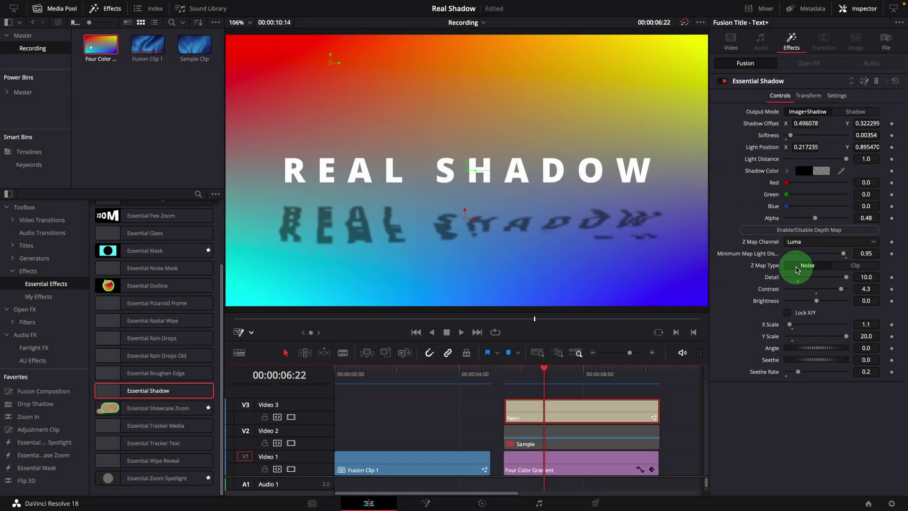
Switch the REAL SHADOW depth map to the Clip type, assign Sample Clip as its source, and return to the title's start
left_click(856, 267)
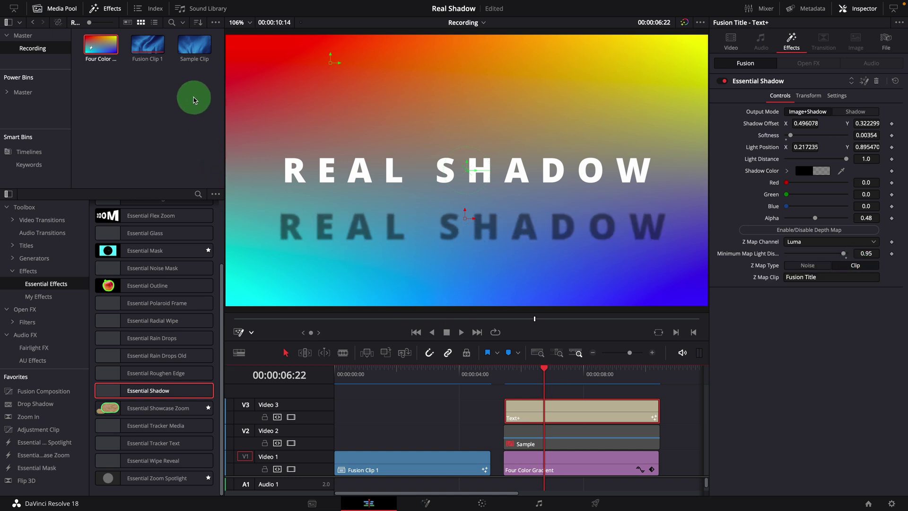
left_click(186, 48)
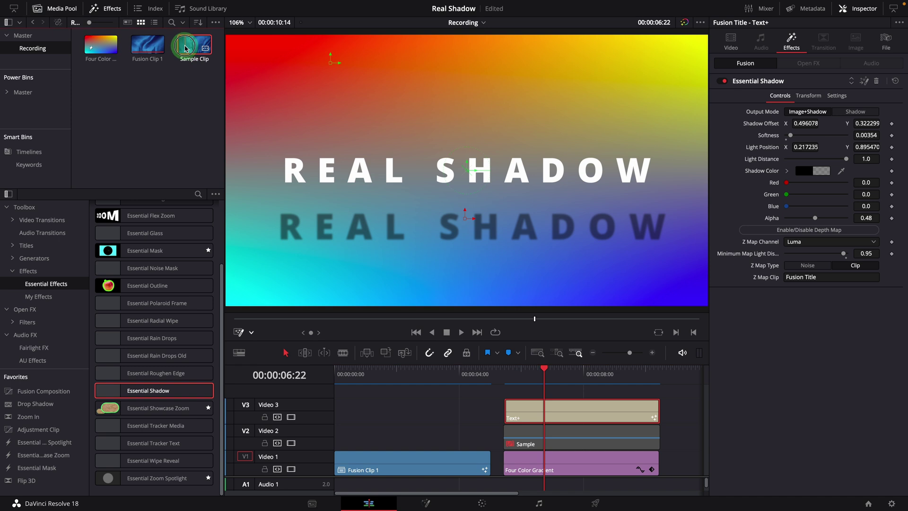
left_click_drag(189, 47, 841, 265)
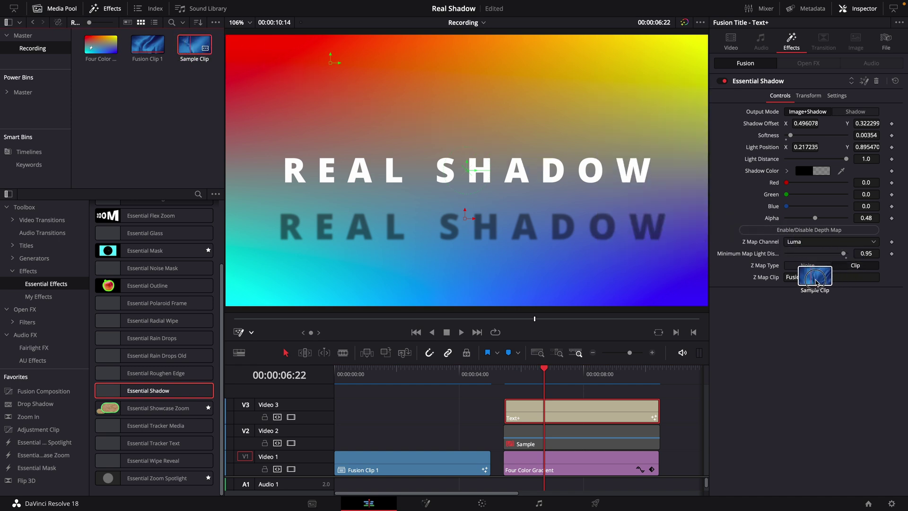
left_click_drag(815, 280, 817, 275)
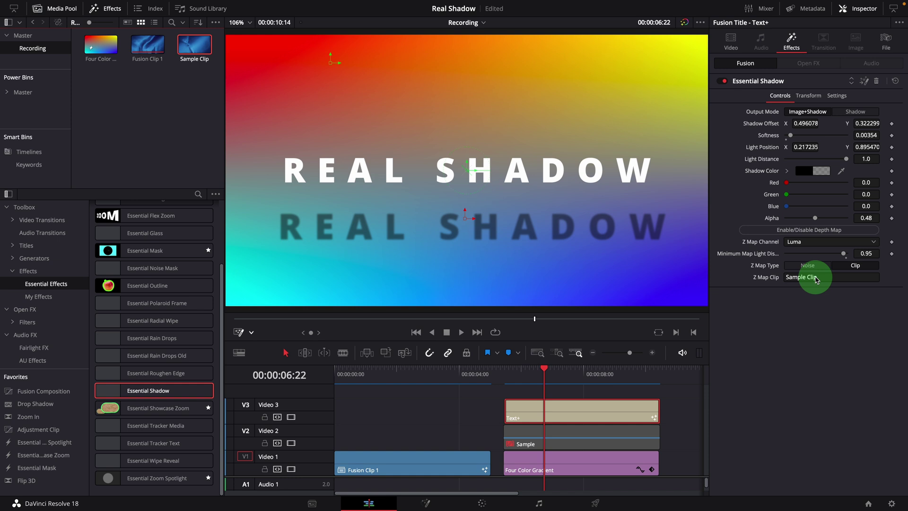
left_click(508, 374)
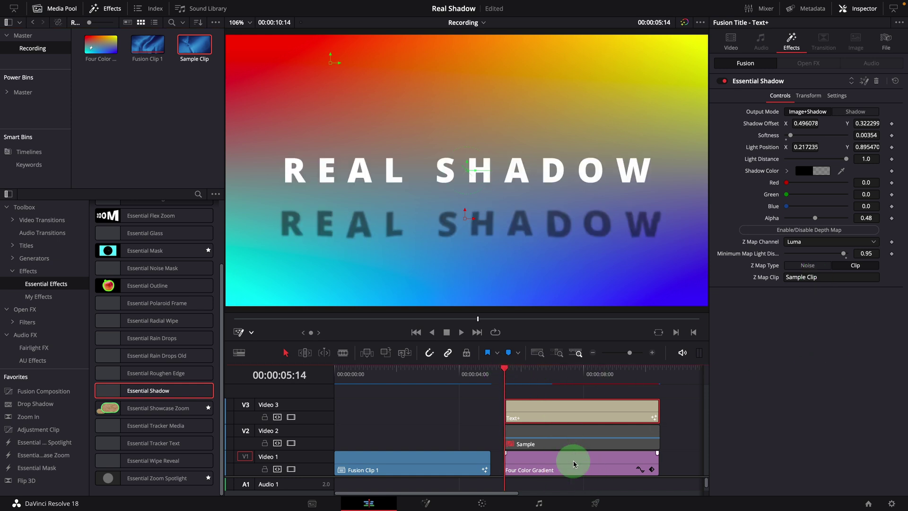
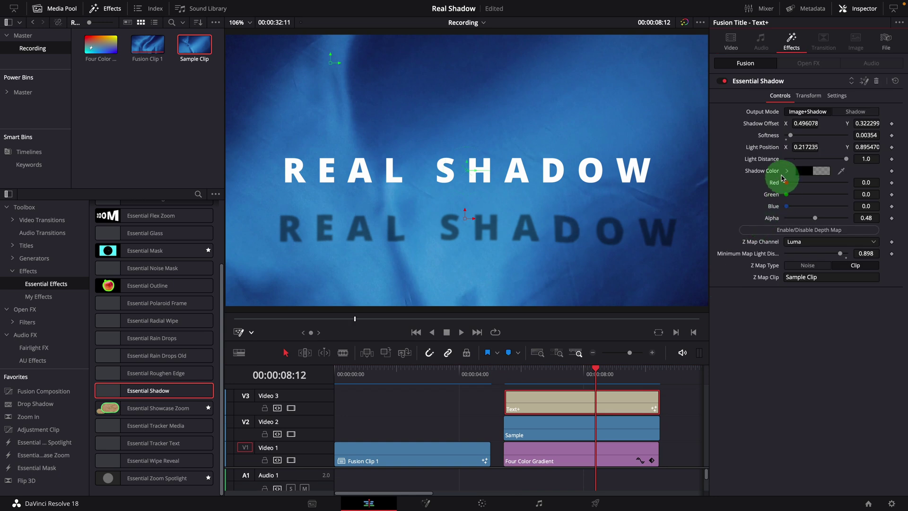
Examine the Essential Title 3D clip's animation settings, including character drop and rotation, and play the title from its start
left_click(808, 96)
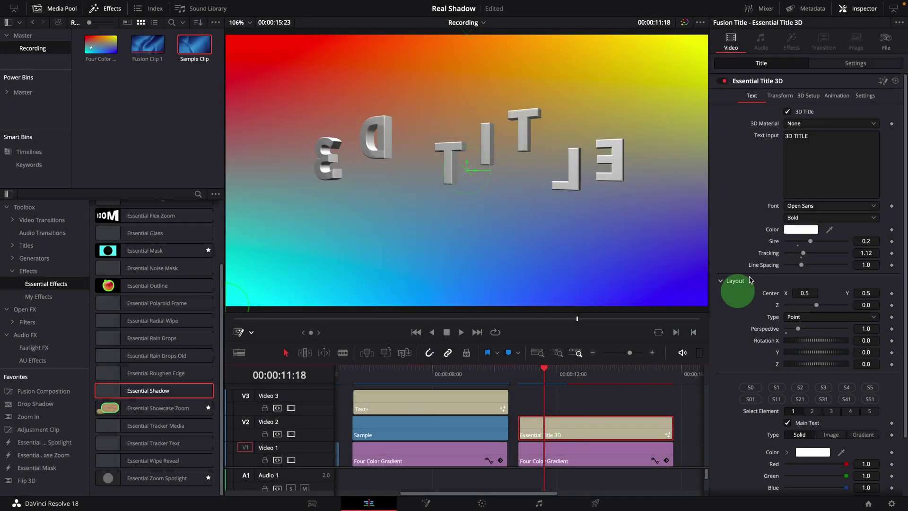
left_click(836, 97)
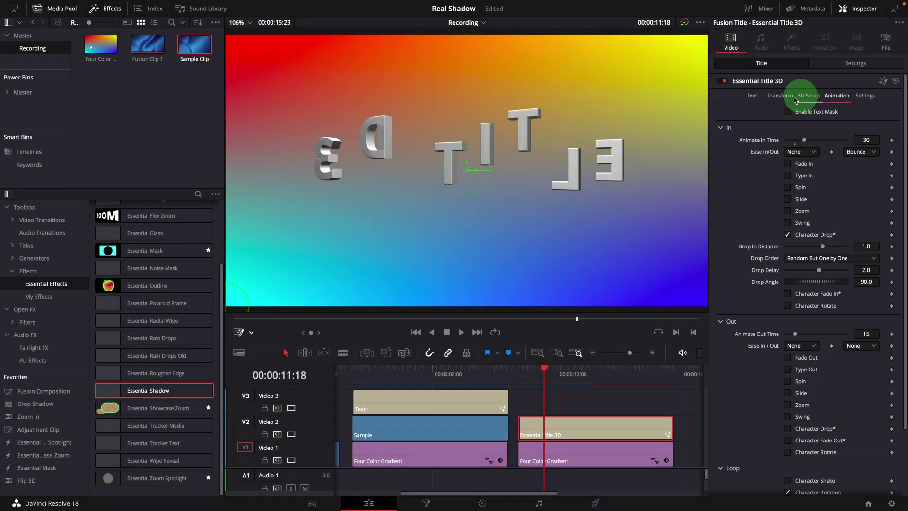
left_click(787, 235)
scroll(824, 298, "down", 3)
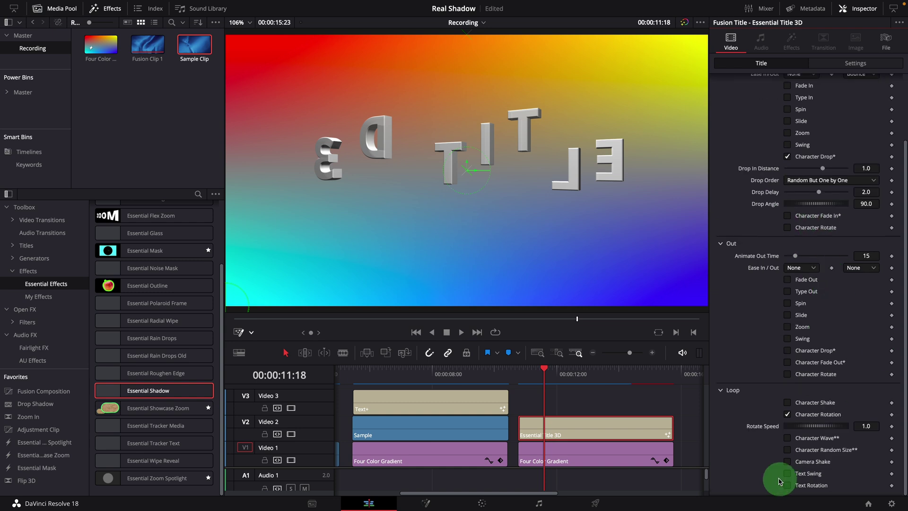
left_click(522, 380)
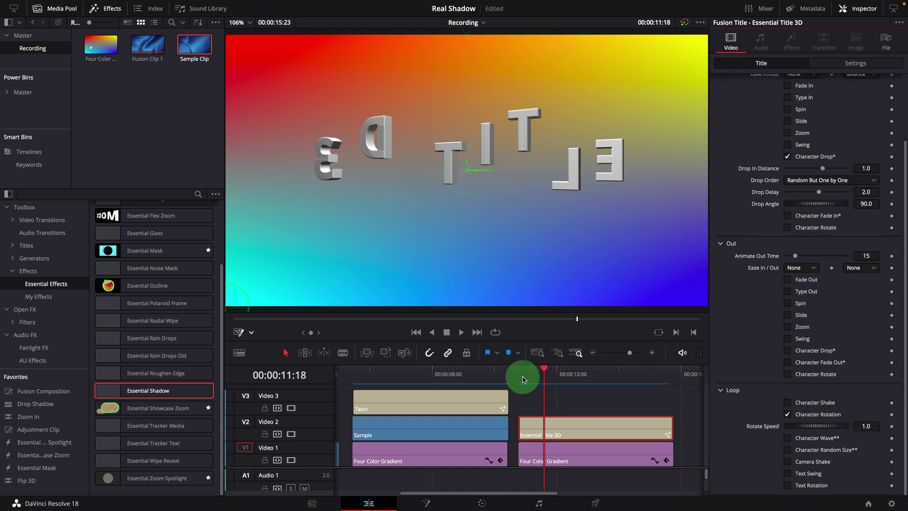
key("space")
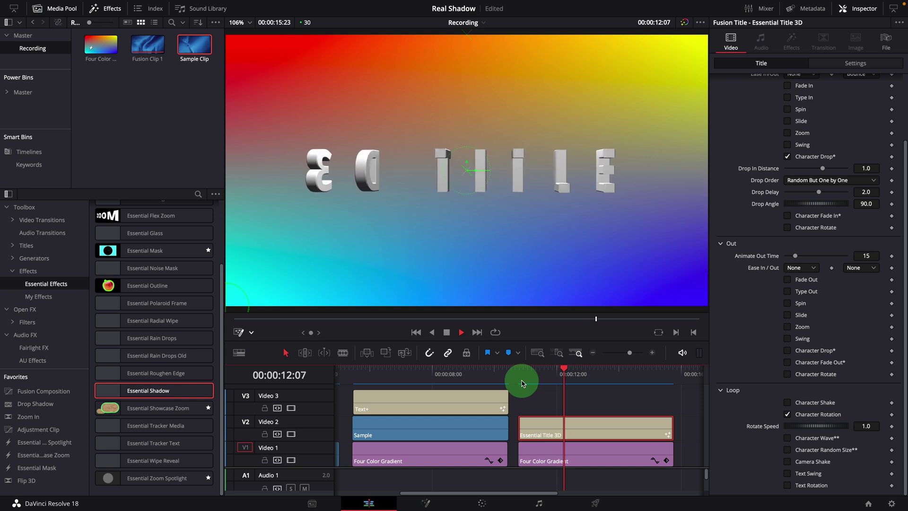
left_click(595, 409)
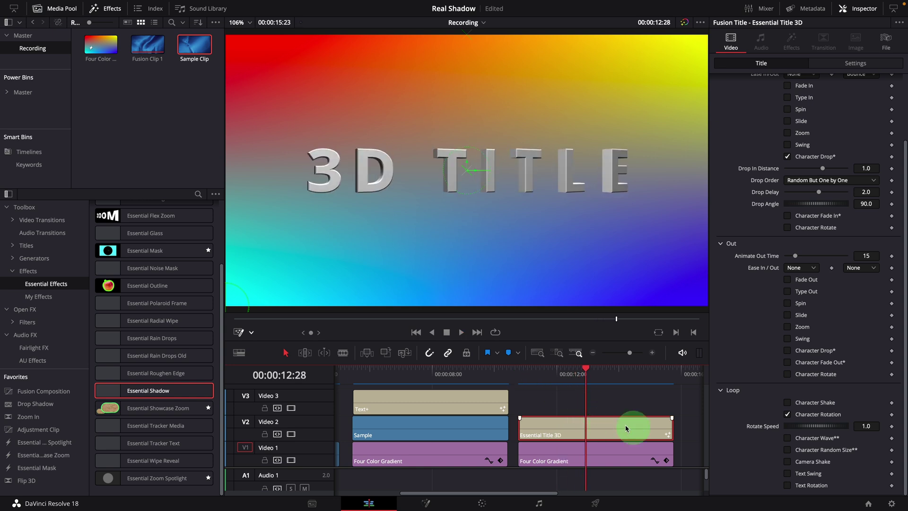
Apply Essential Shadow to the Essential Title 3D clip and set the shadow offset Y to 0.248
left_click_drag(393, 388, 602, 432)
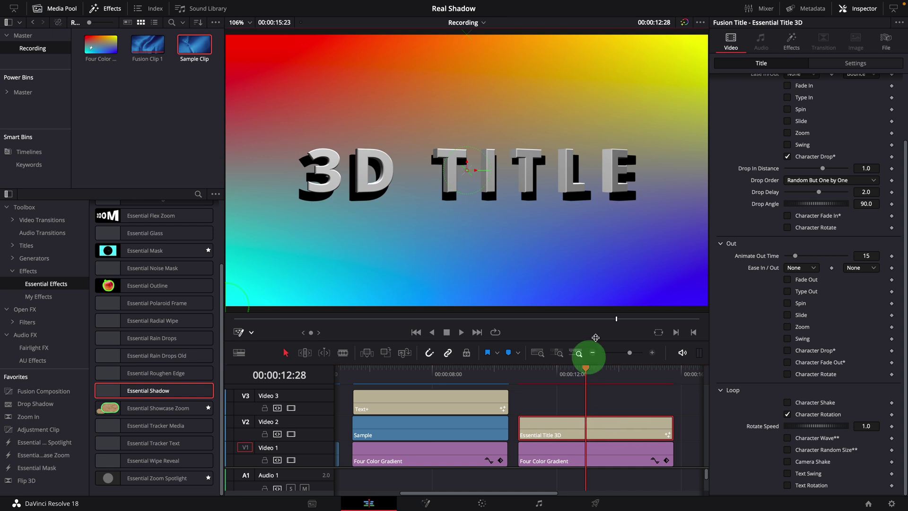
left_click(791, 40)
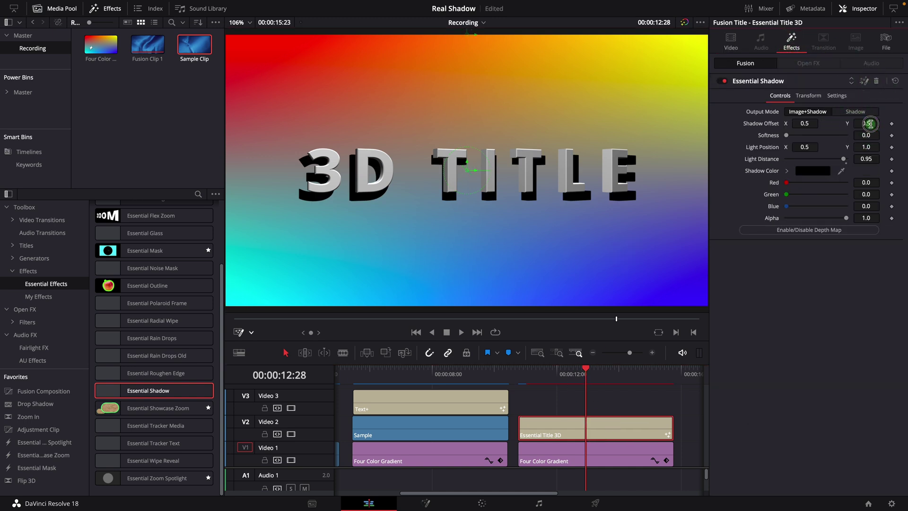
left_click_drag(870, 124, 823, 137)
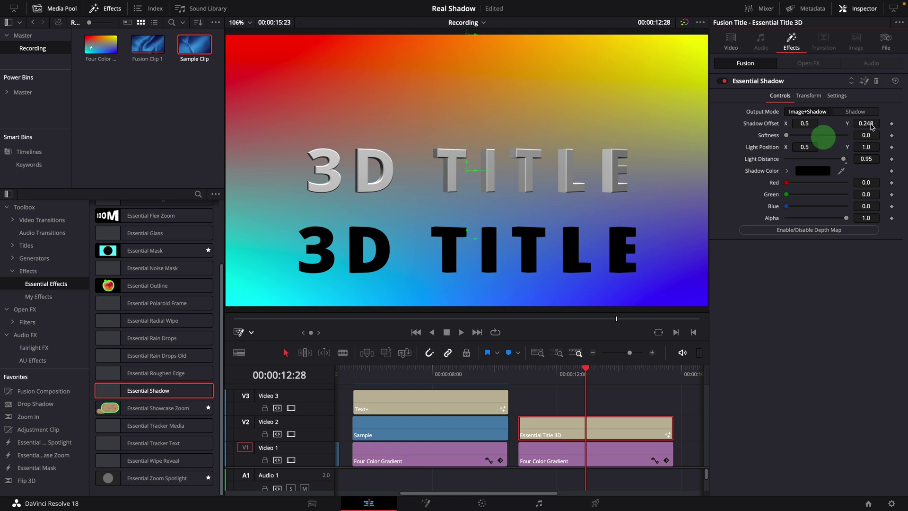
Lay the 3D title's shadow flat with X rotation -94.0, center Y 0.233 and Z Move 1.18
left_click(808, 98)
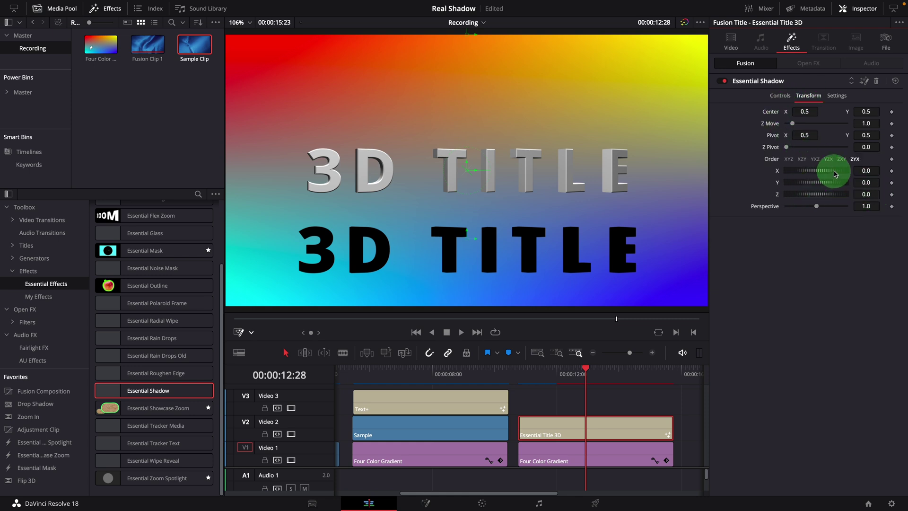
left_click_drag(835, 173, 821, 175)
left_click(867, 122)
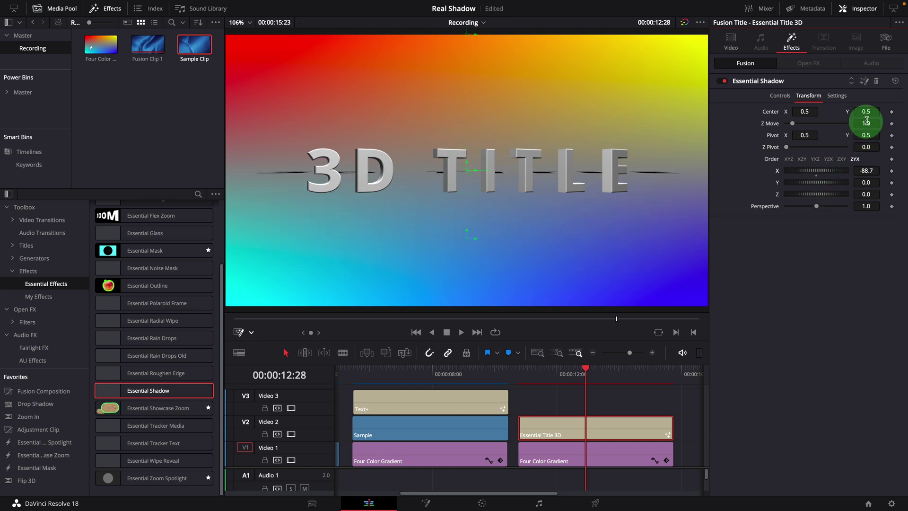
left_click_drag(855, 115, 746, 135)
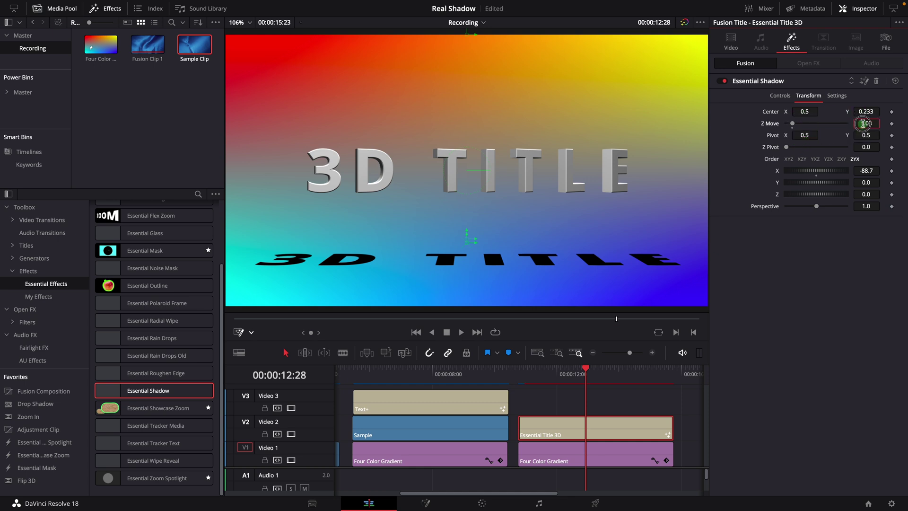
left_click_drag(862, 124, 868, 125)
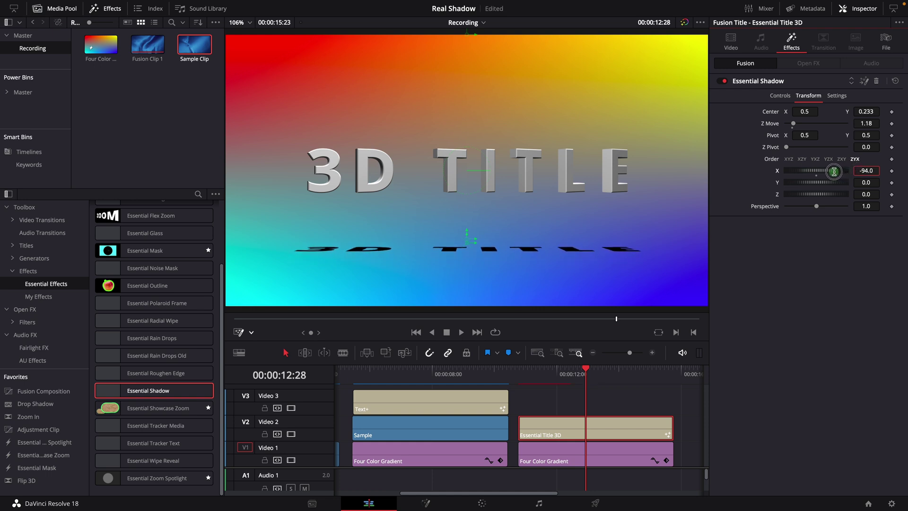
Set the 3D title shadow's softness to 0.05 and play the title from its start
left_click(781, 97)
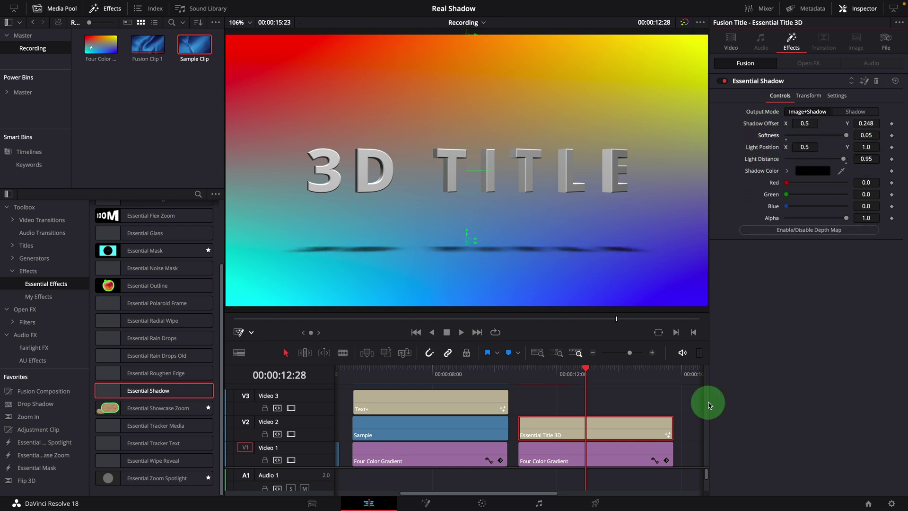
left_click(520, 373)
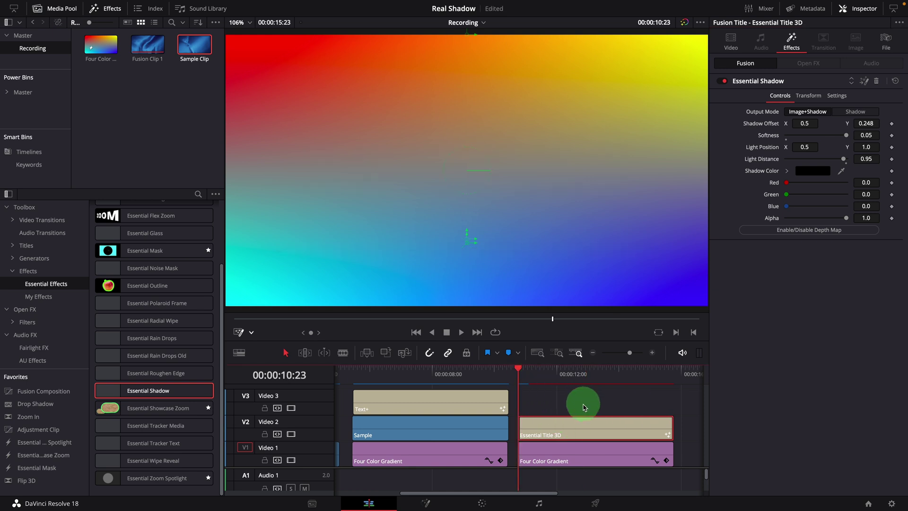
key("space")
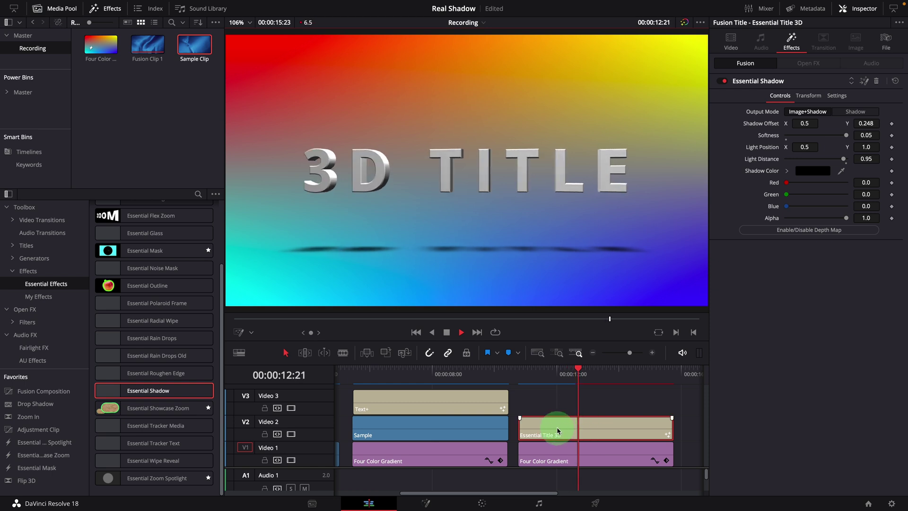
left_click(519, 378)
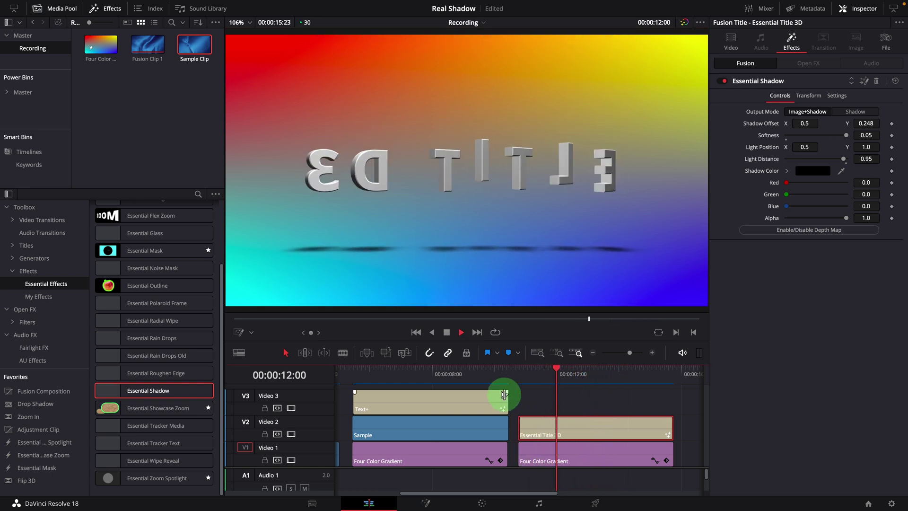